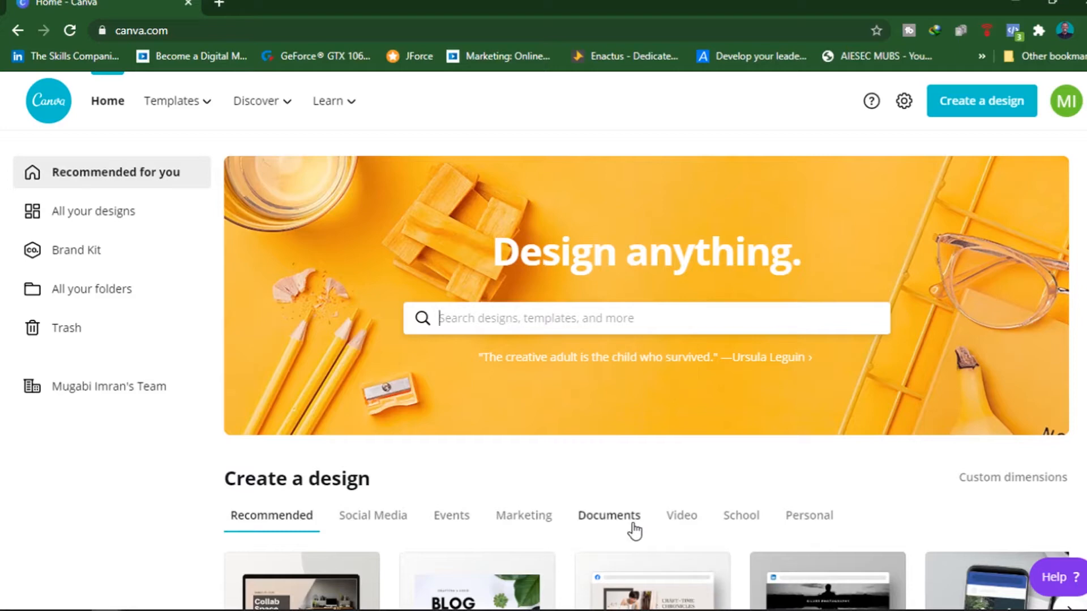
- Create a new brochure design from the document design types
left_click(634, 530)
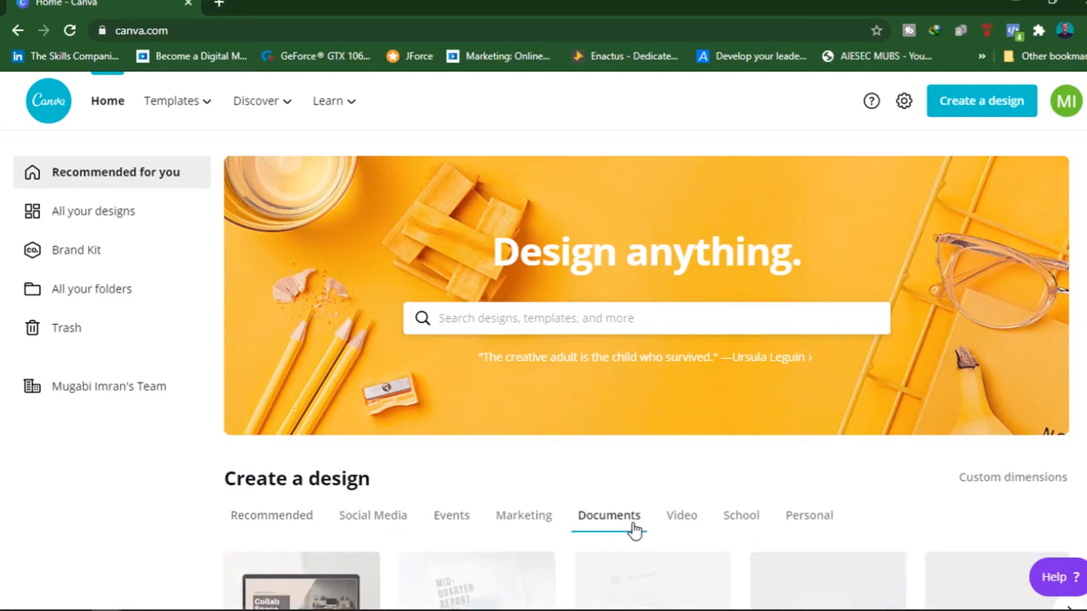
scroll(635, 531, "down", 3)
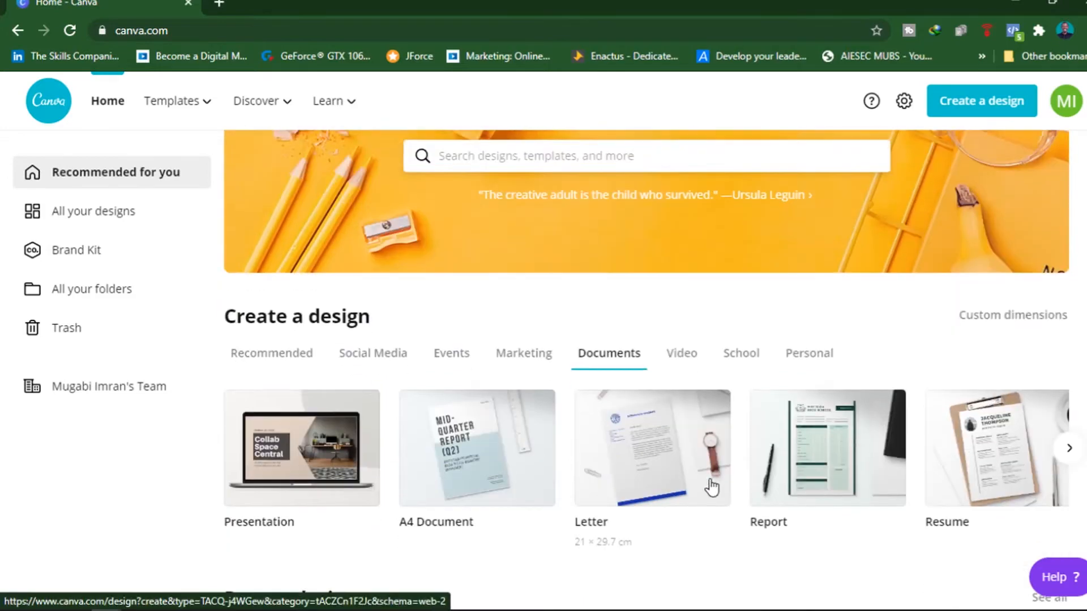
left_click(1069, 447)
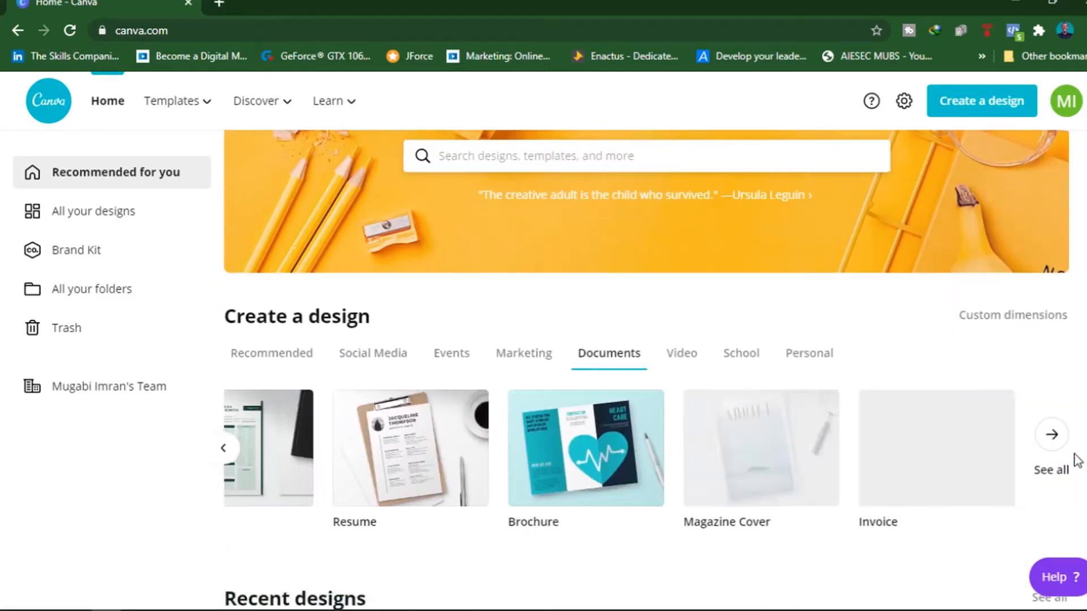
left_click(599, 448)
- Apply the cover page of the Turquoise and Health Icons Medical Trifold Brochure template to the blank page
scroll(238, 374, "down", 15)
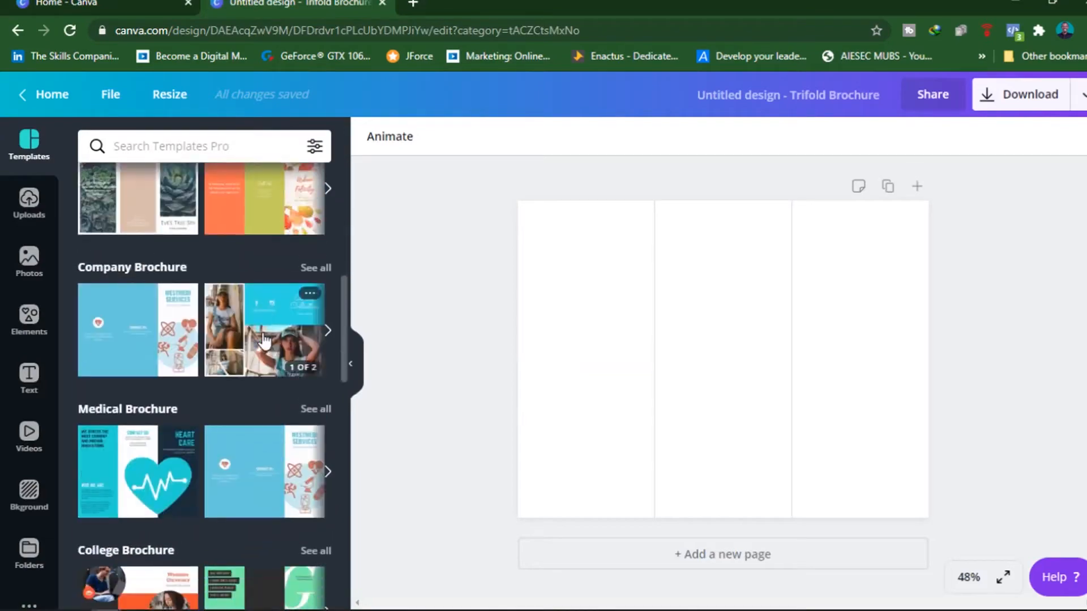
scroll(236, 373, "up", 5)
scroll(237, 374, "down", 10)
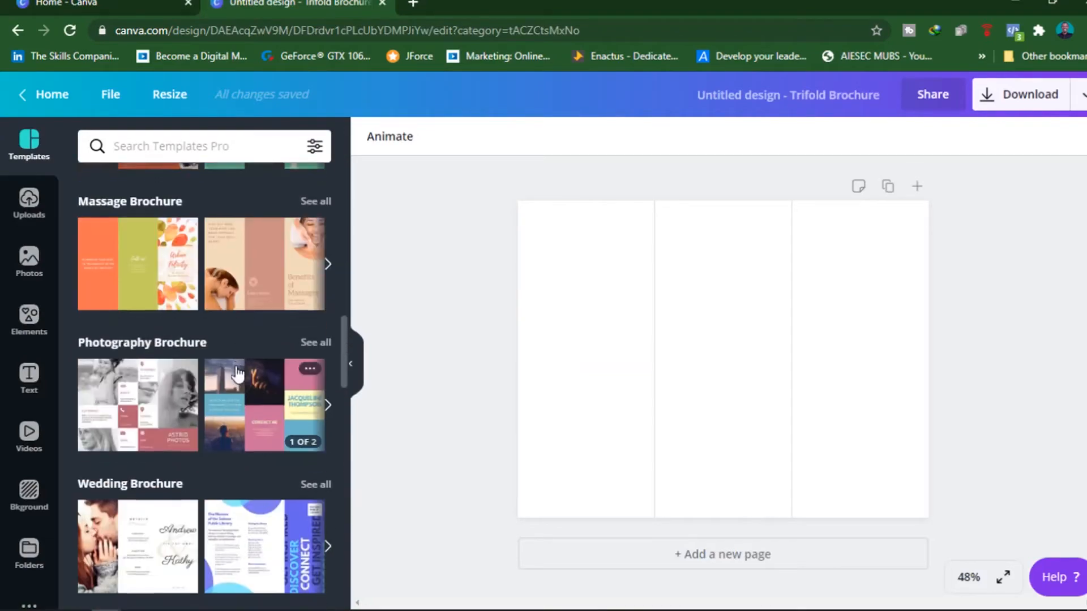
scroll(236, 374, "up", 10)
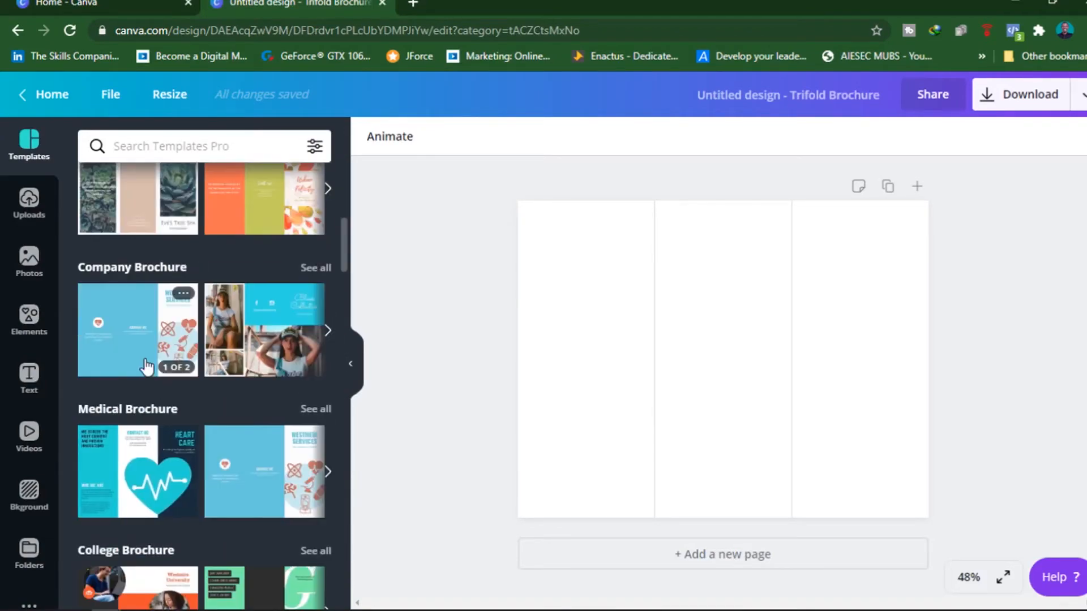
left_click(146, 367)
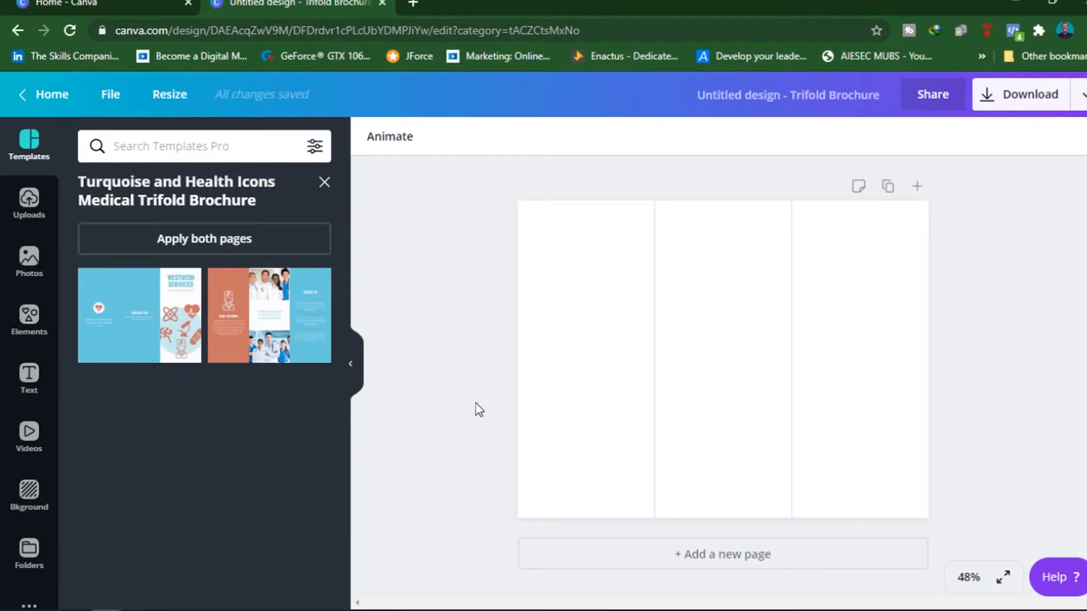
left_click(157, 324)
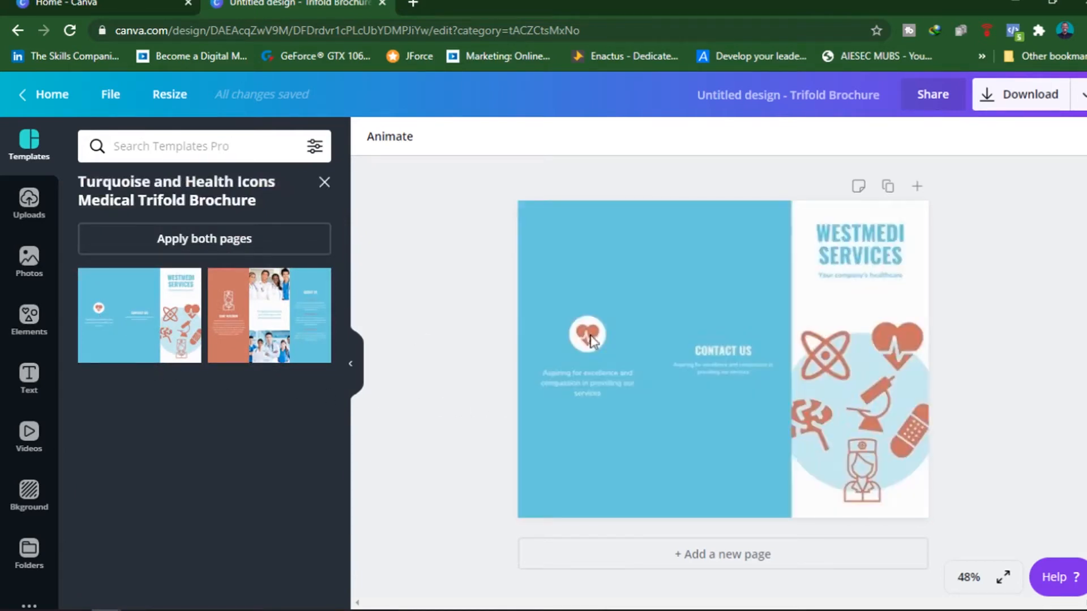
left_click(717, 474)
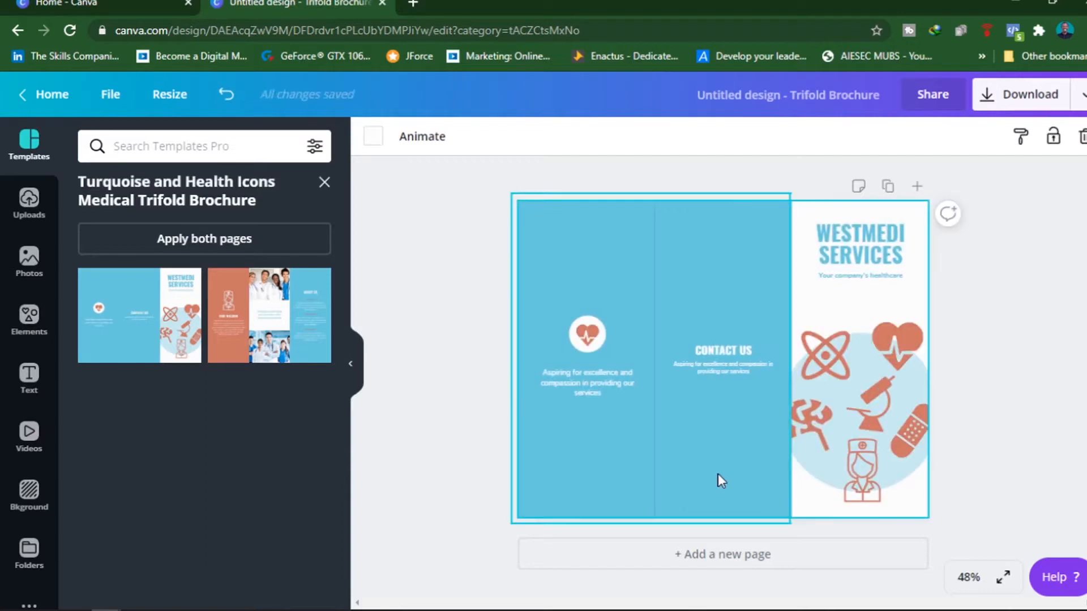
- Look through the categories of design elements, from featured graphics and stickers to charts, gradients and lines
left_click(30, 316)
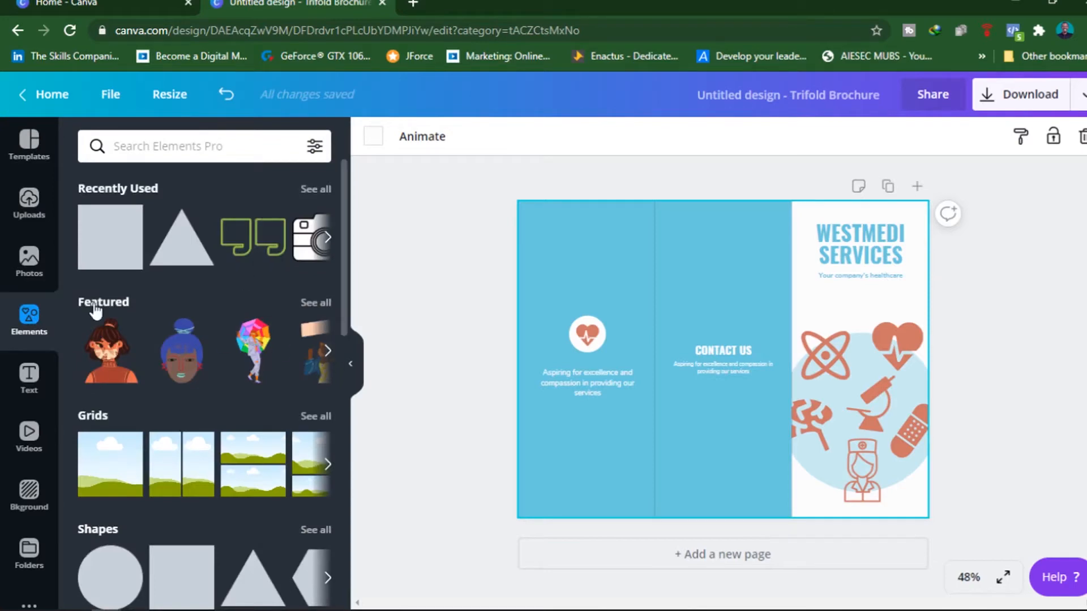
scroll(93, 305, "down", 6)
scroll(93, 306, "down", 5)
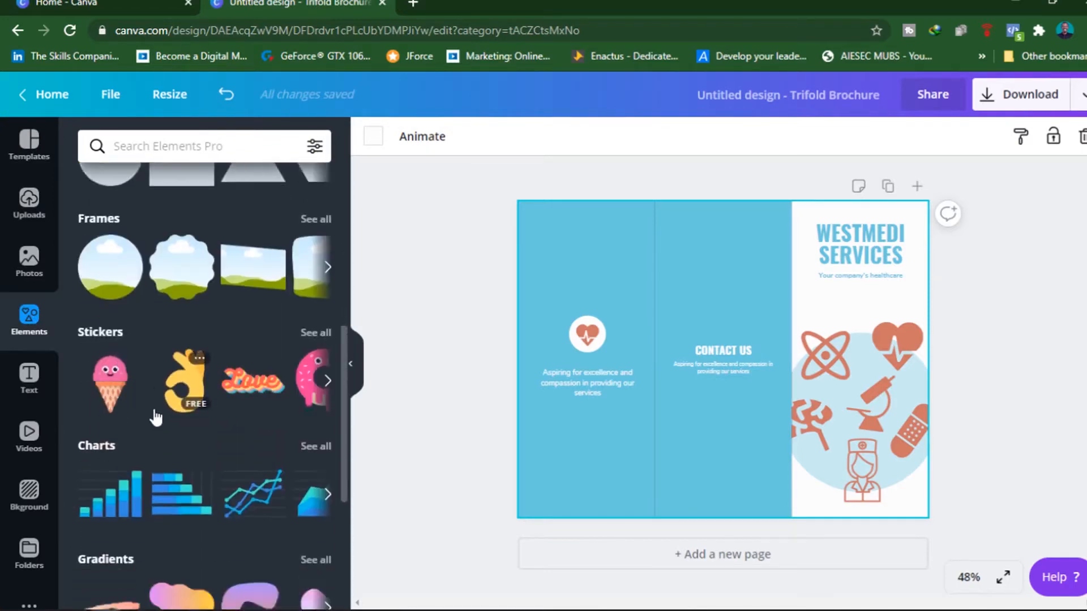
scroll(236, 340, "up", 3)
left_click(327, 399)
scroll(238, 405, "down", 12)
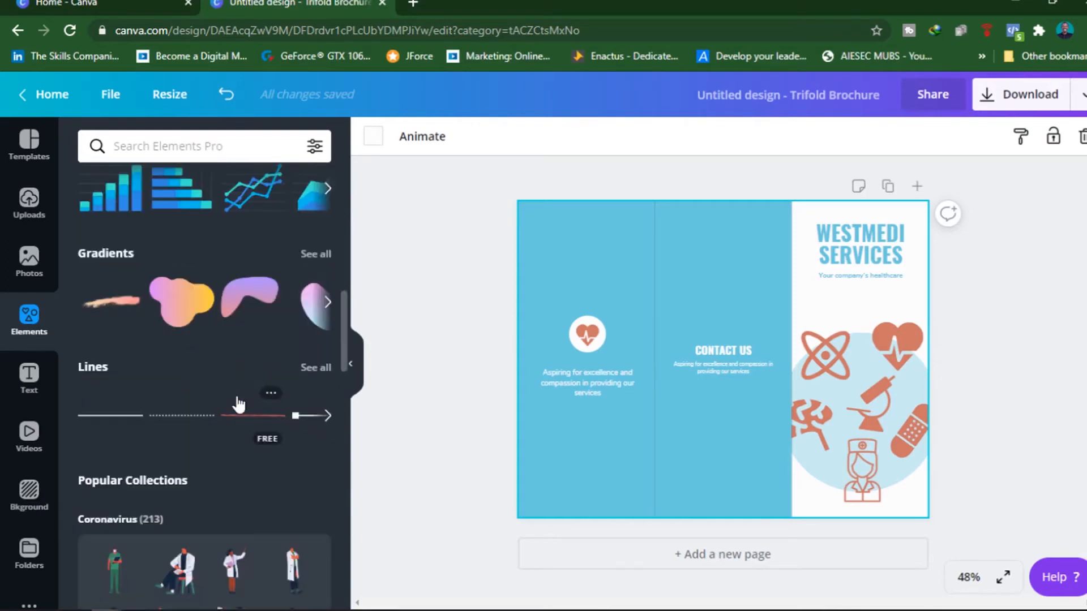
scroll(199, 431, "down", 10)
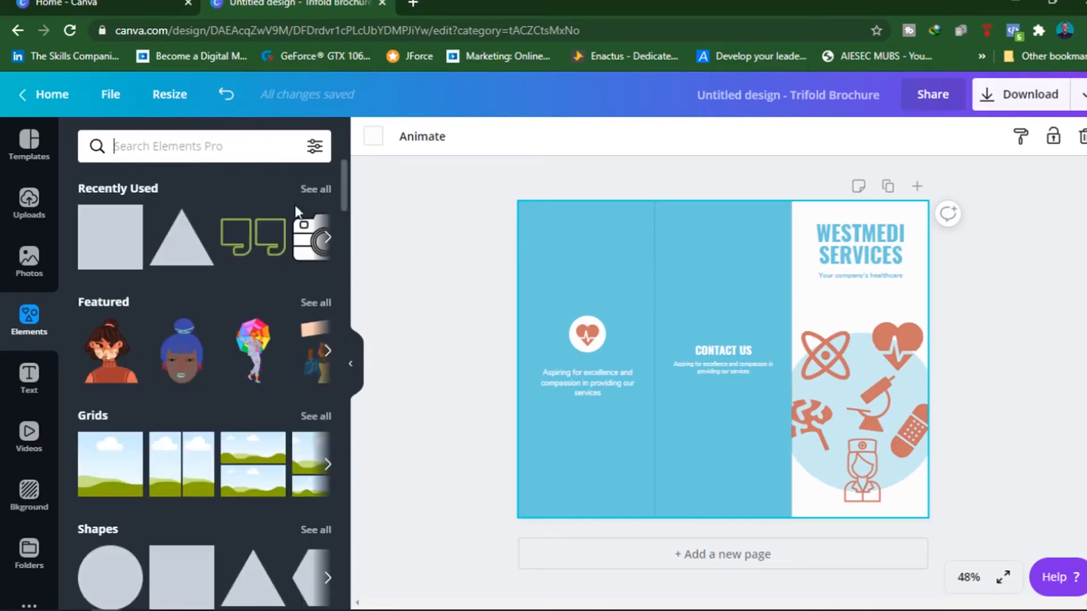
- Place the featured illustration of the masked man in a cap on the page, enlarged over the fold between the two blue panels
left_click(314, 303)
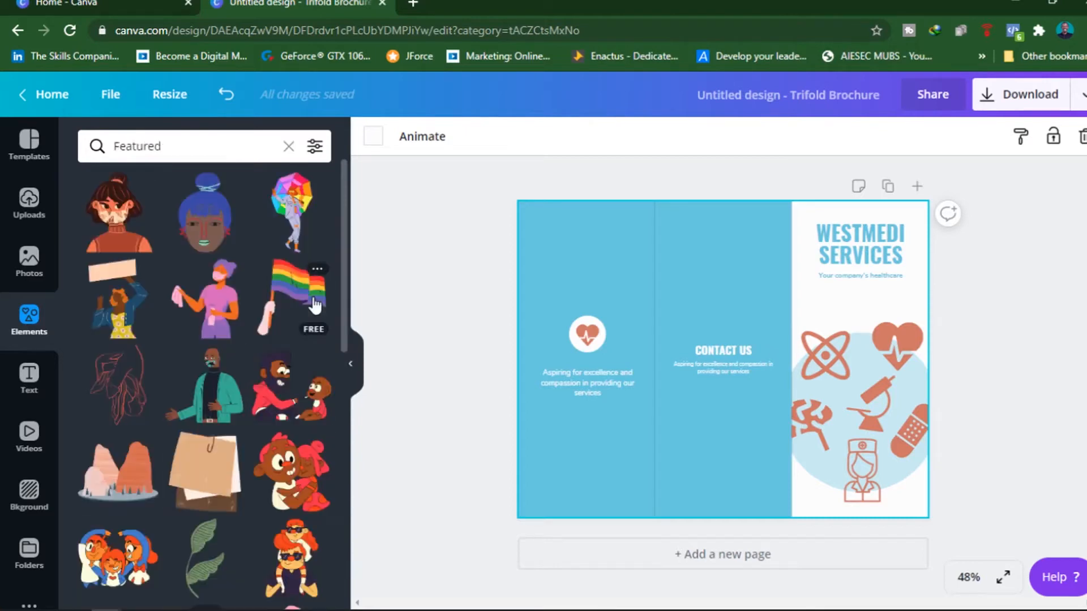
scroll(215, 391, "down", 5)
scroll(215, 392, "down", 10)
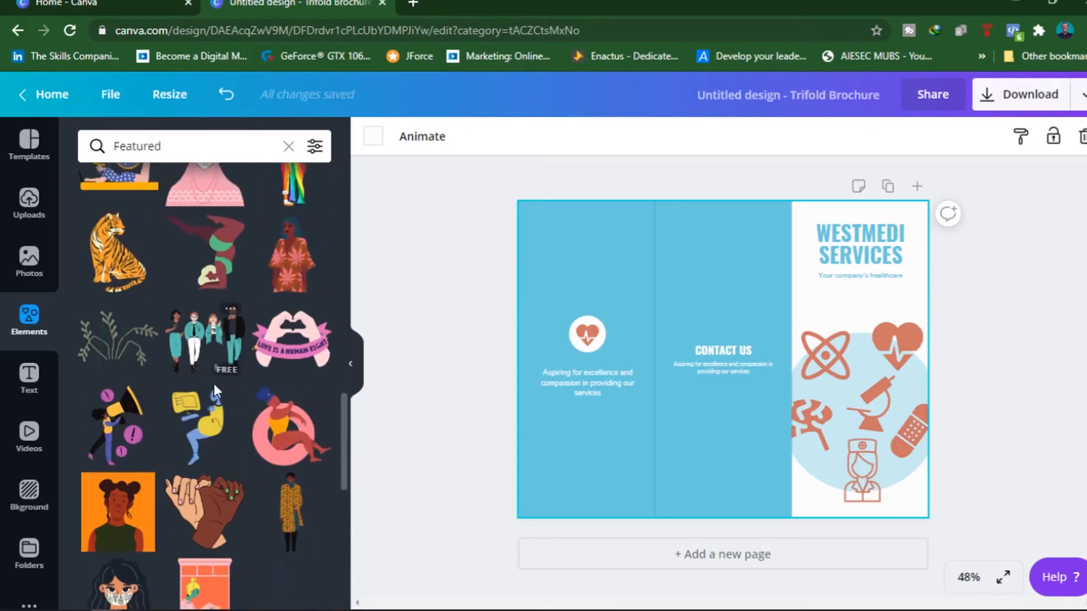
scroll(215, 392, "down", 4)
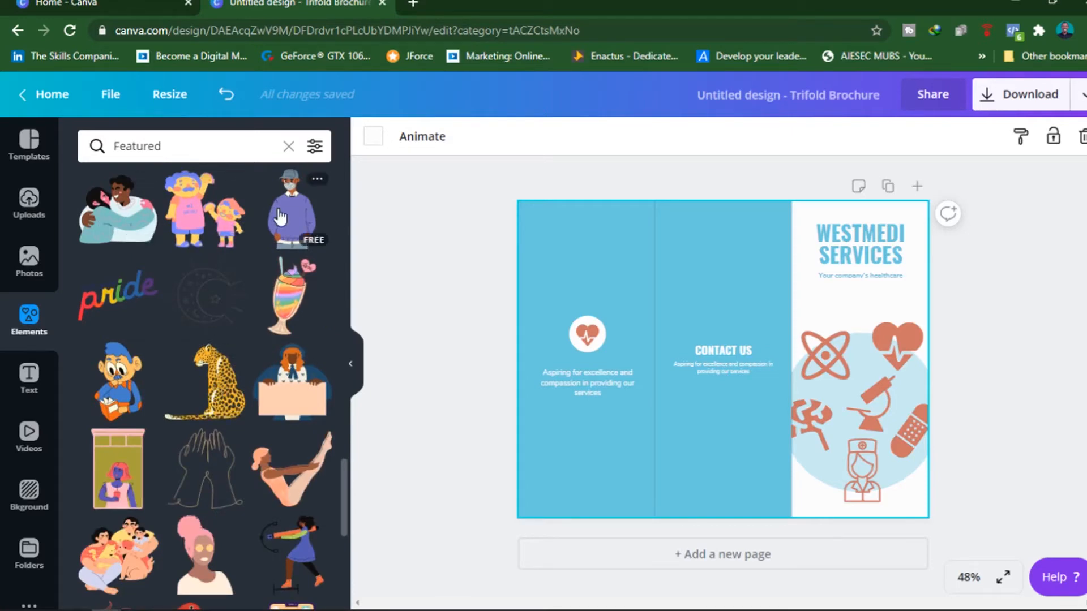
scroll(289, 216, "down", 1)
scroll(290, 295, "up", 2)
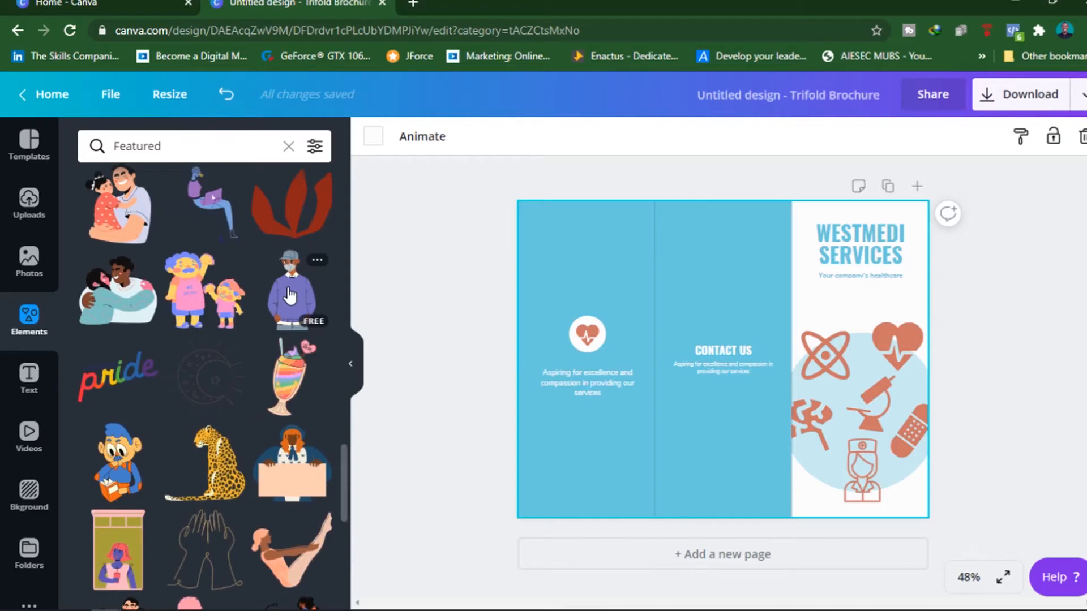
left_click_drag(348, 320, 734, 442)
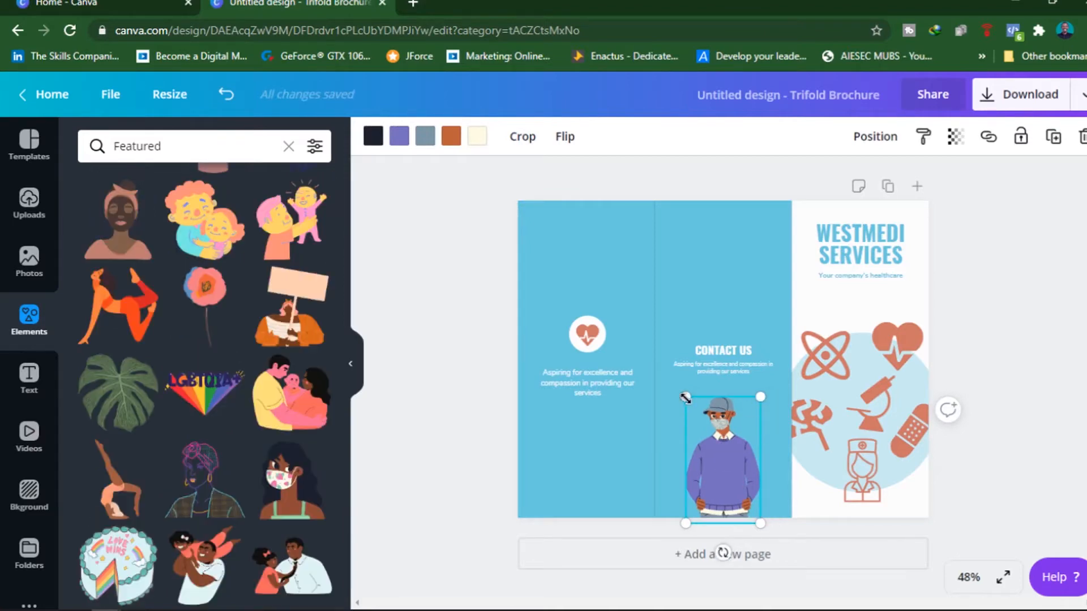
left_click_drag(667, 371, 603, 283)
left_click_drag(722, 419, 691, 439)
- Look through the full sets of grid and frame elements
left_click(289, 146)
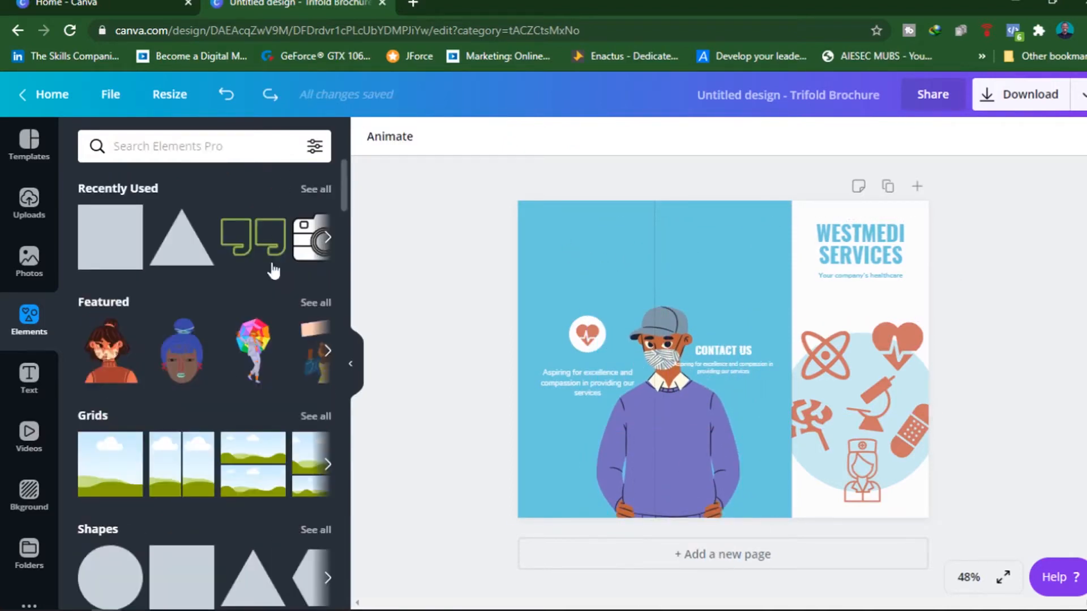
scroll(273, 270, "down", 5)
scroll(250, 364, "up", 2)
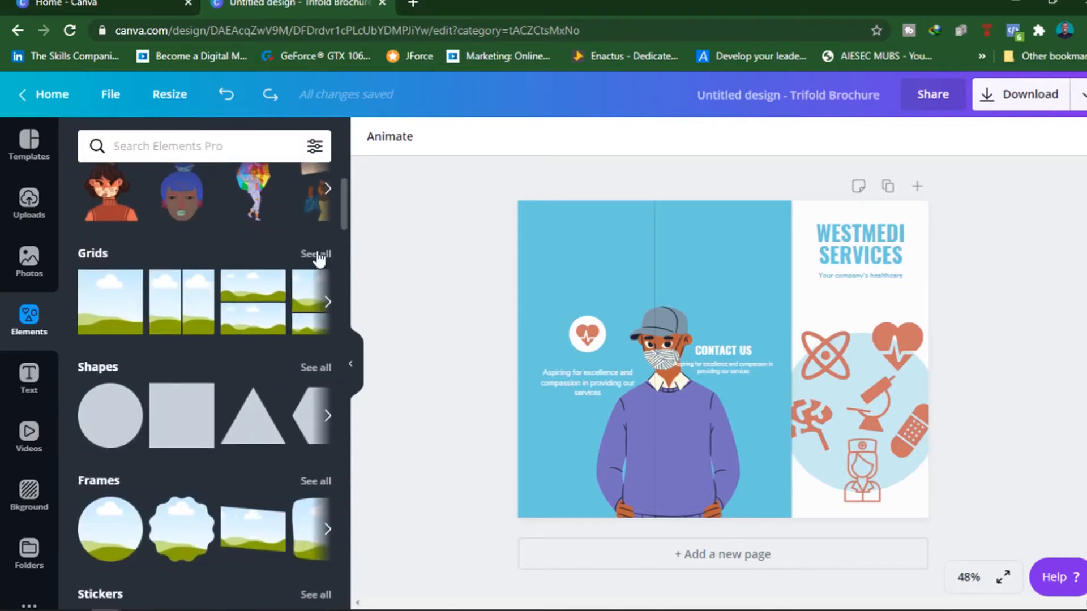
left_click(317, 255)
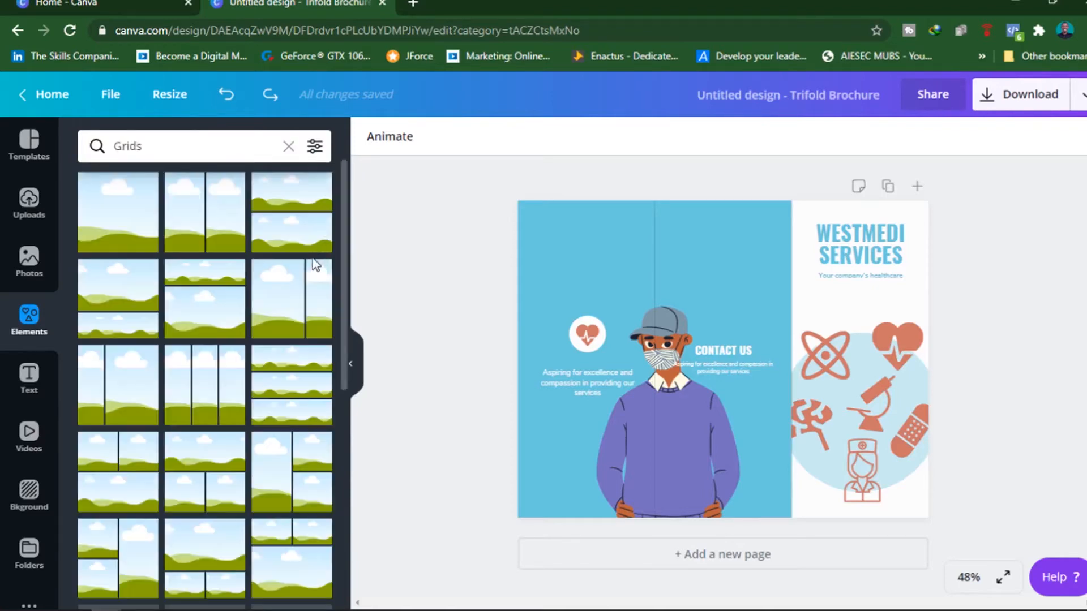
scroll(273, 295, "down", 3)
scroll(272, 286, "up", 4)
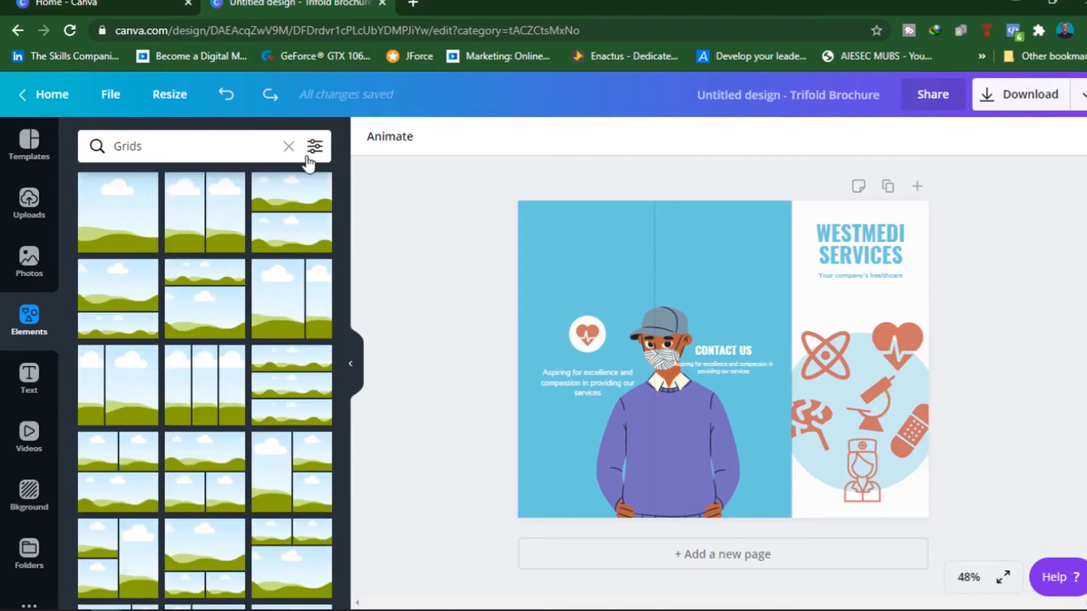
left_click(289, 148)
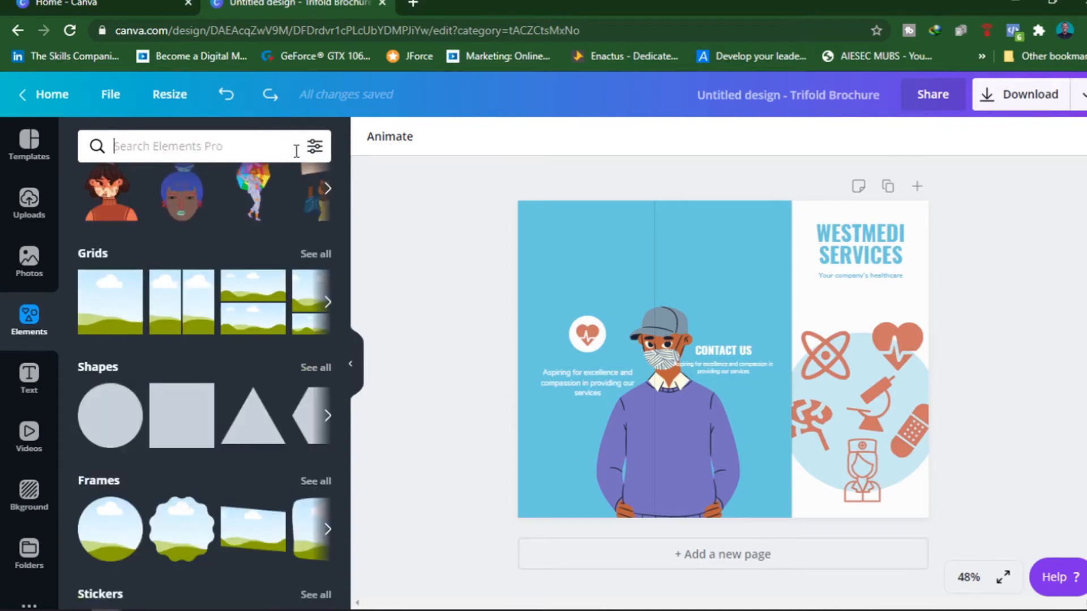
scroll(272, 367, "down", 3)
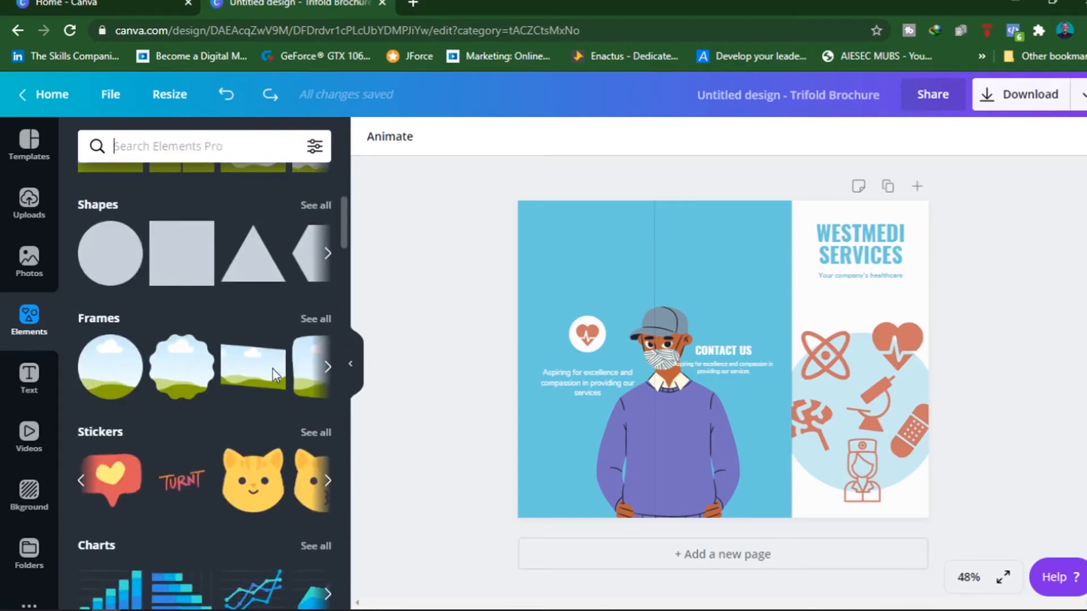
left_click(315, 318)
scroll(230, 341, "down", 5)
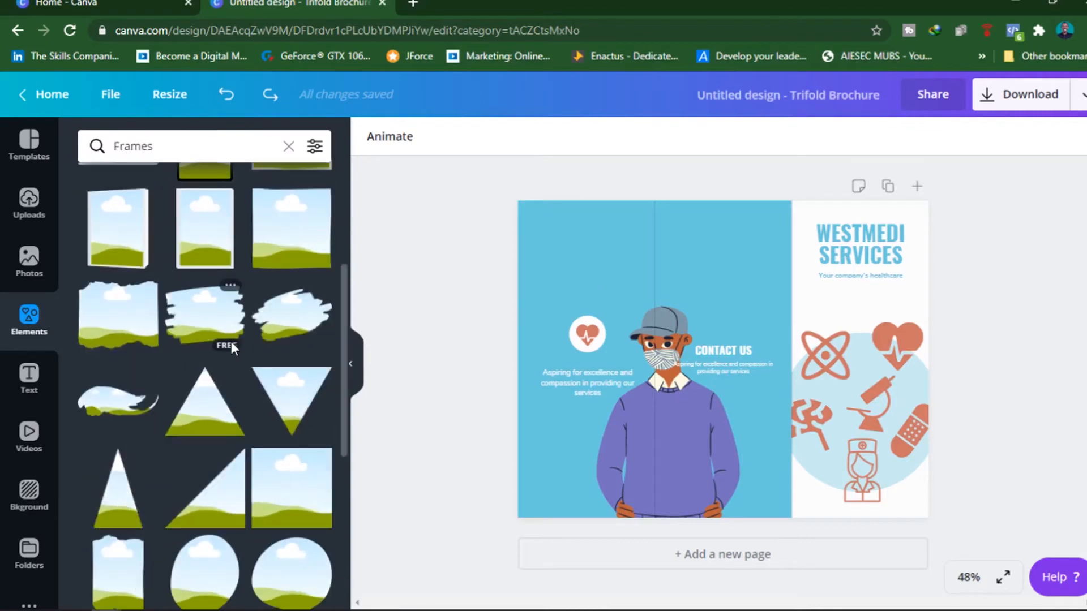
scroll(231, 346, "up", 5)
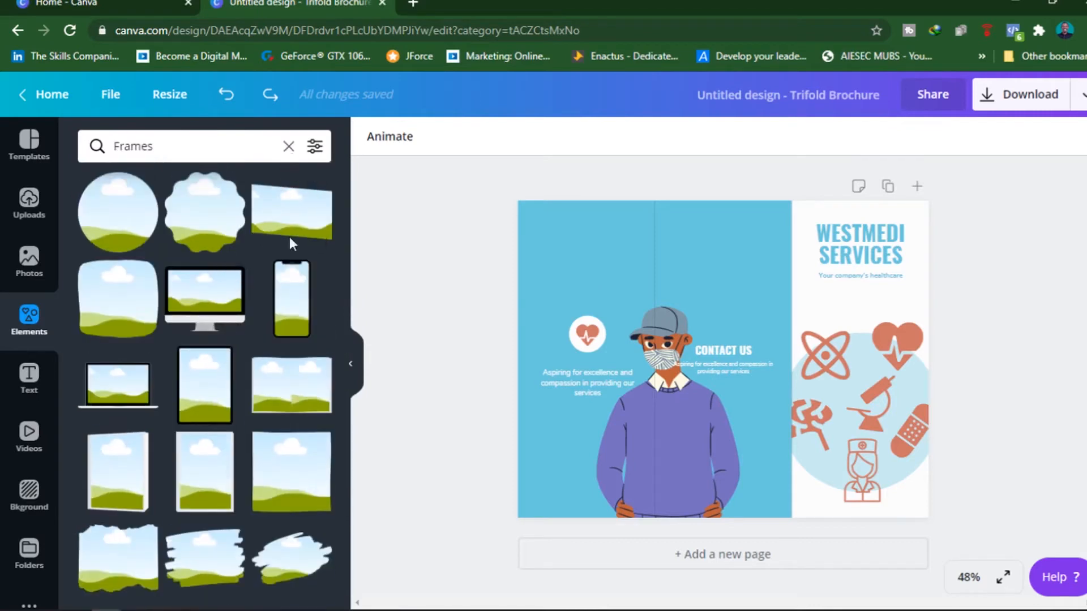
- Add the green-to-blue gradient blob to the lower part of the page, beside the masked man and overlapping the white panel
left_click(288, 146)
scroll(271, 462, "down", 4)
scroll(272, 460, "up", 3)
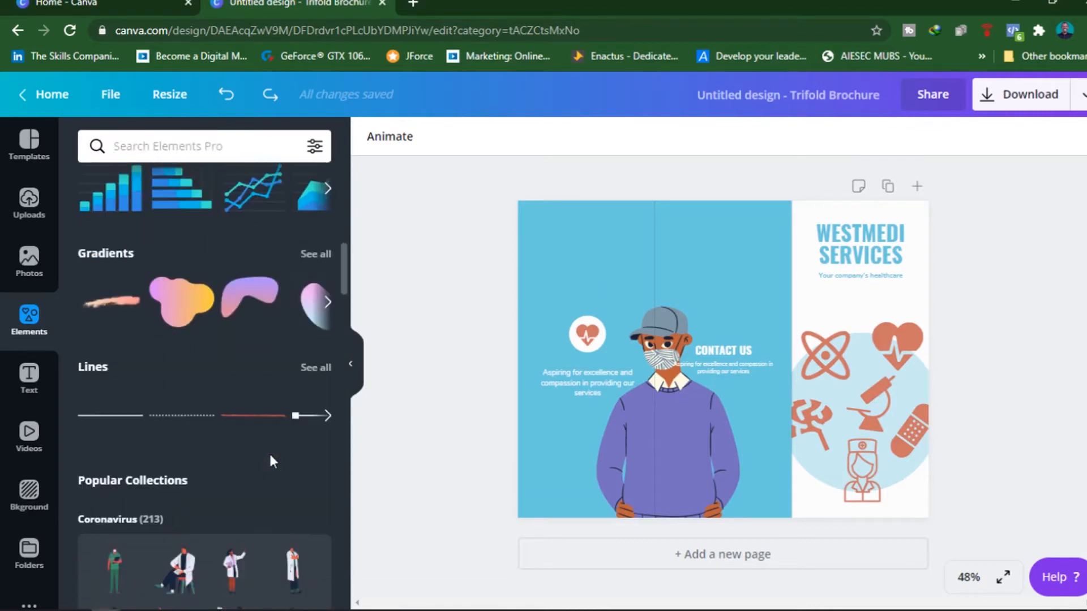
left_click(308, 254)
scroll(255, 405, "down", 4)
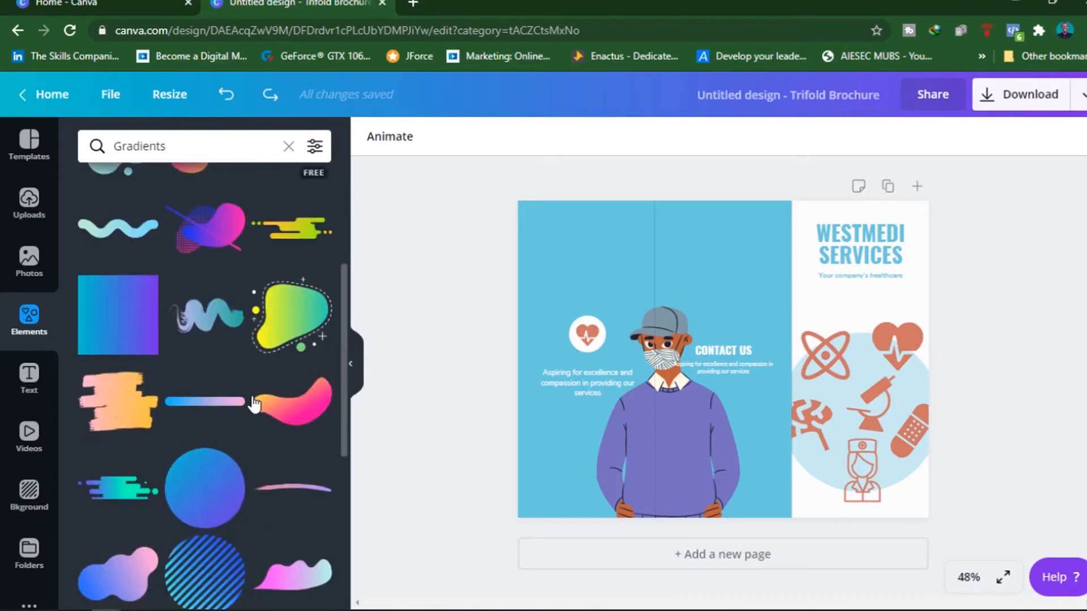
scroll(254, 403, "down", 6)
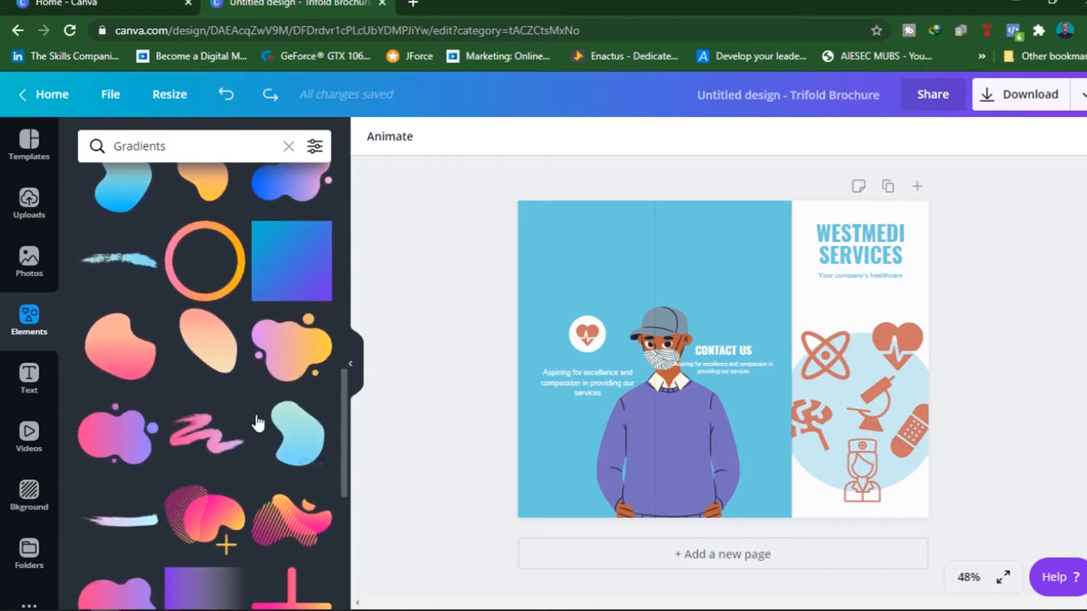
left_click_drag(258, 424, 754, 457)
- Try to send the gradient blob to the back of the page
right_click(752, 449)
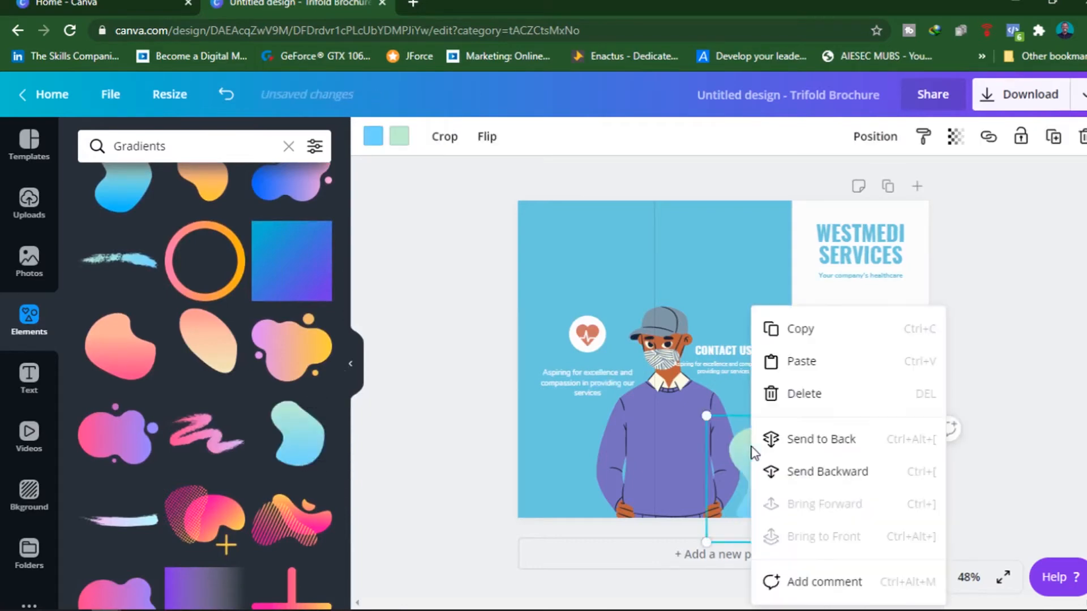
left_click(823, 443)
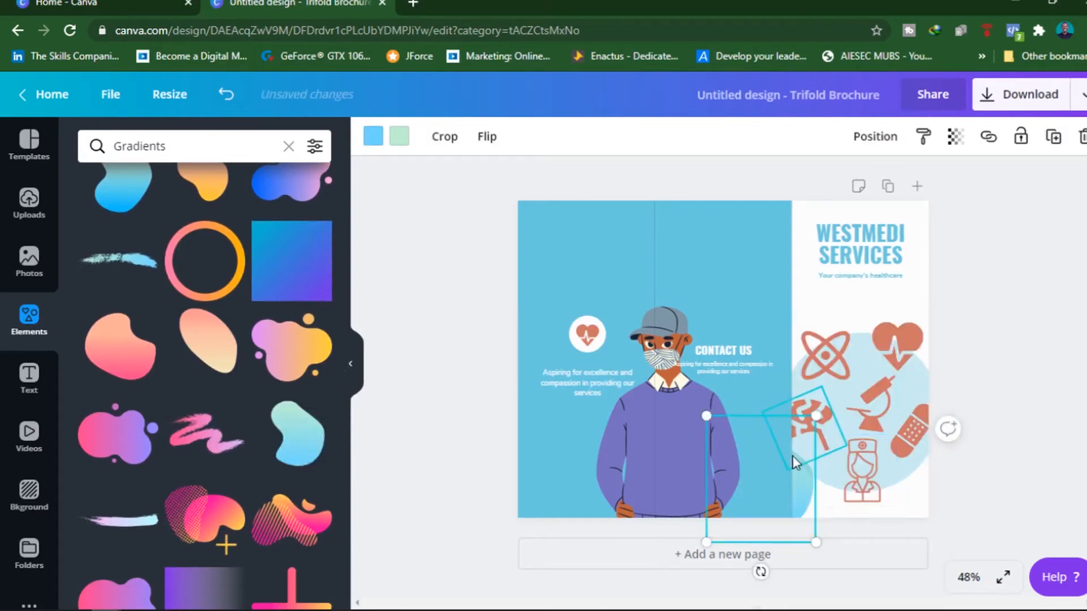
key("ctrl+z")
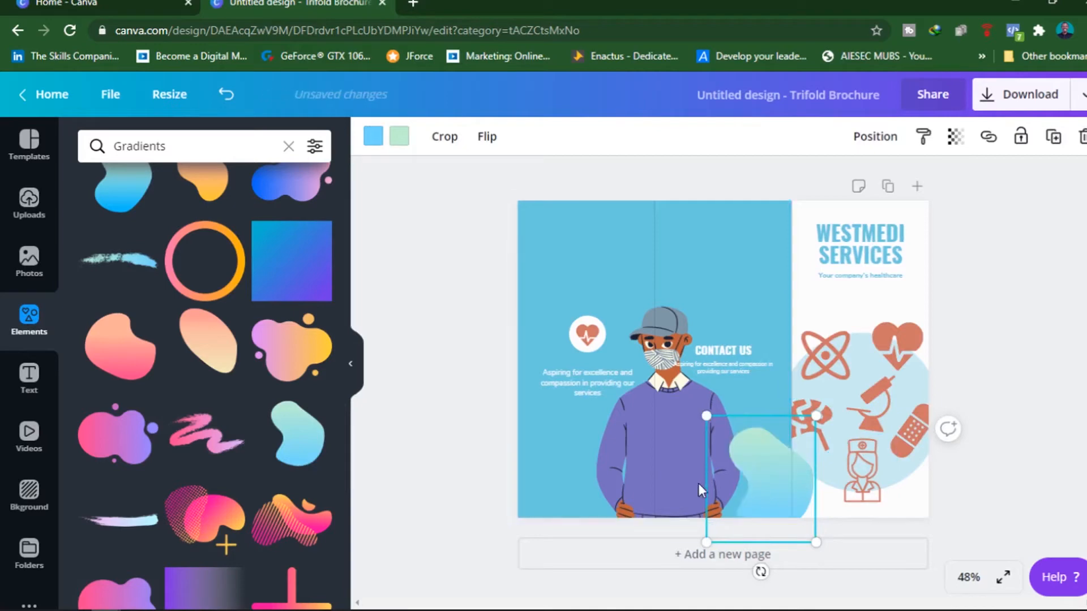
- Bring the masked man illustration in front of the overlapping gradient blob and deselect it
left_click(676, 450)
right_click(676, 450)
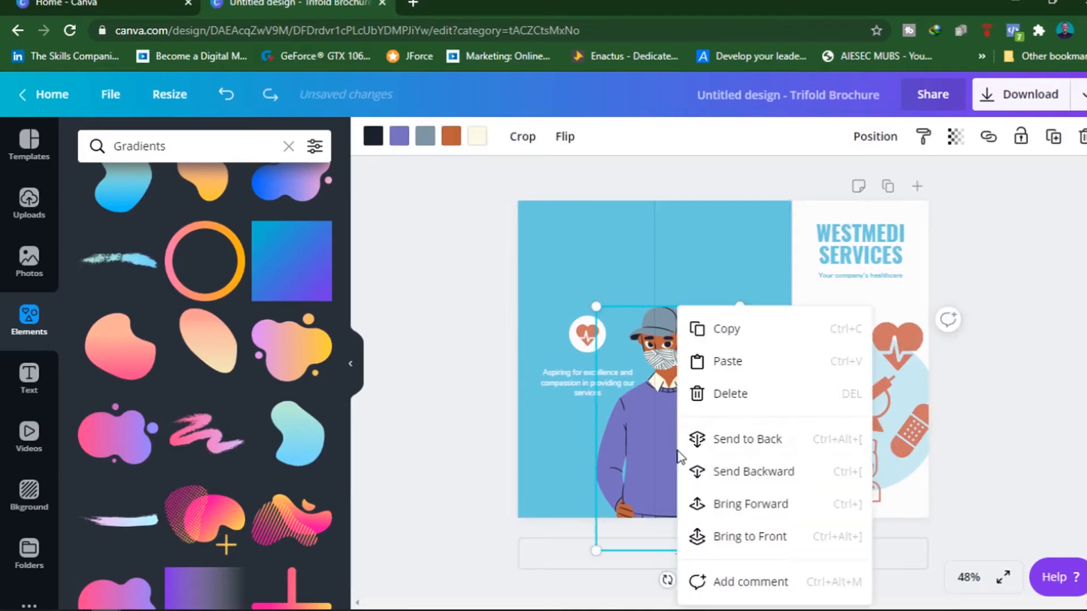
left_click(792, 436)
left_click(434, 471)
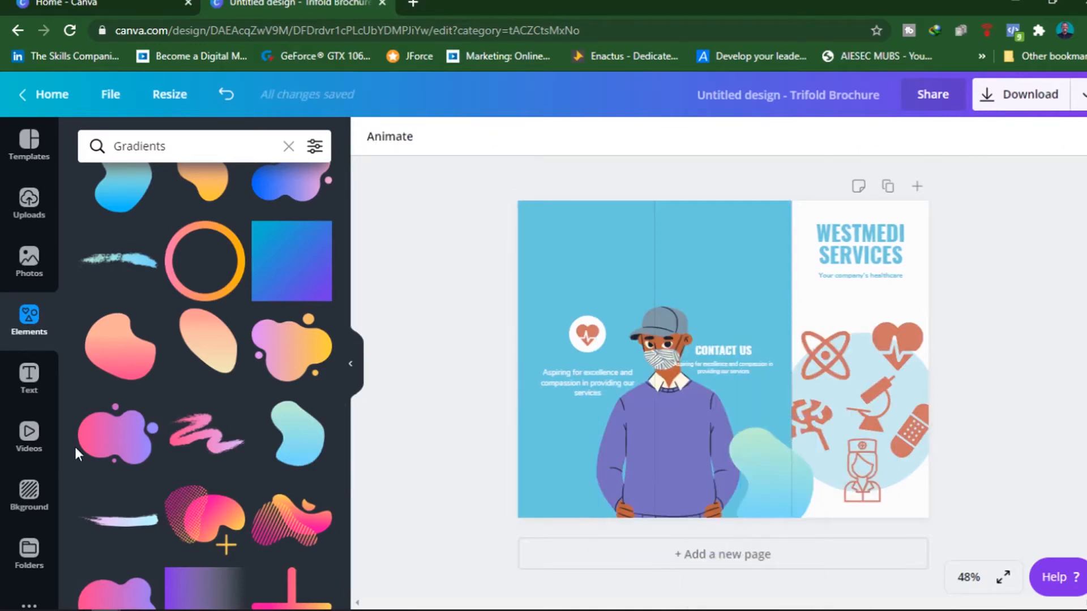
- Clear the Gradients search and add the green backpack from Pastel Travel Accessories to the upper part of the page, beside the WESTMEDI SERVICES title
scroll(75, 447, "down", 5)
left_click(289, 146)
scroll(243, 332, "down", 6)
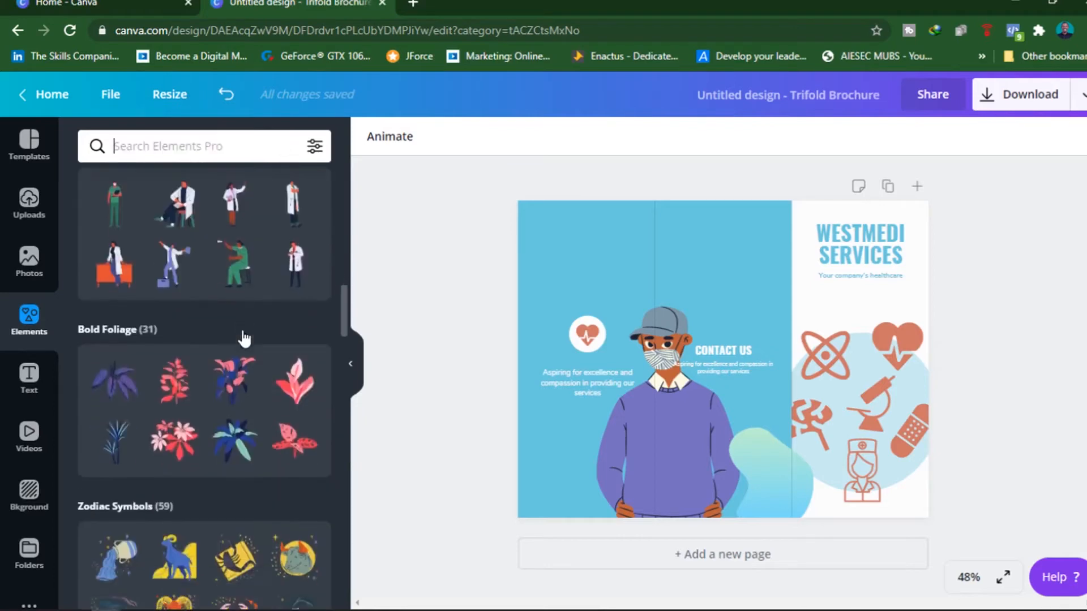
scroll(244, 339, "down", 5)
mouse_move(245, 412)
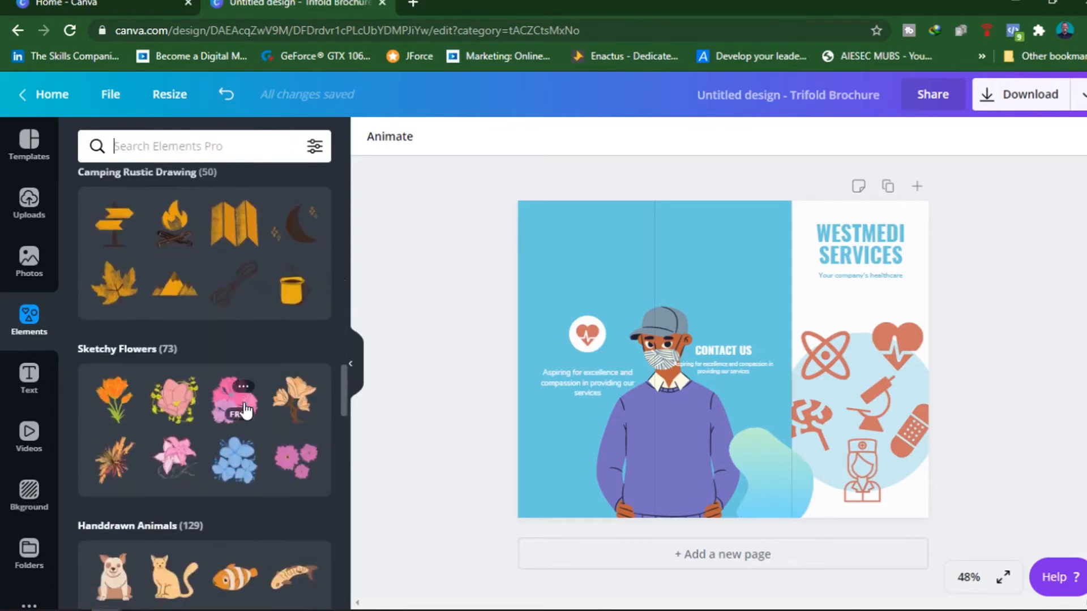
scroll(243, 414, "down", 10)
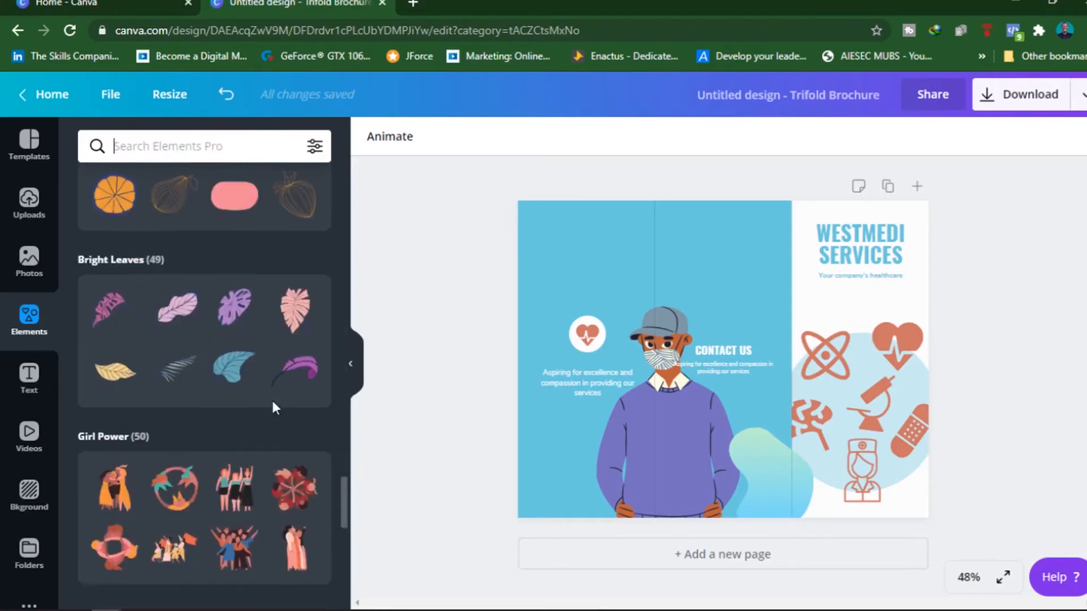
scroll(273, 405, "down", 10)
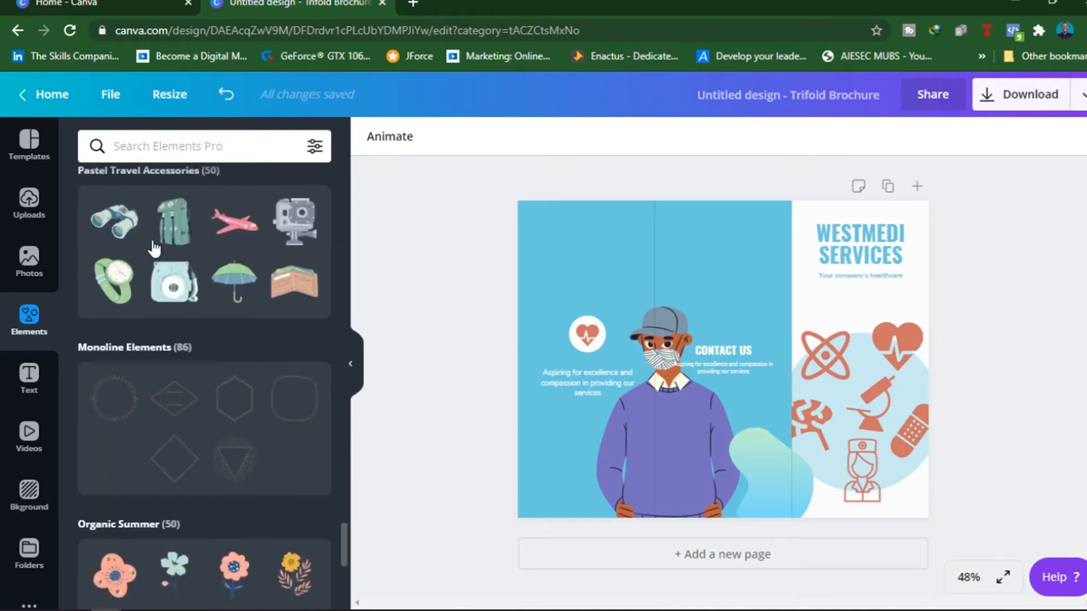
left_click_drag(170, 226, 767, 255)
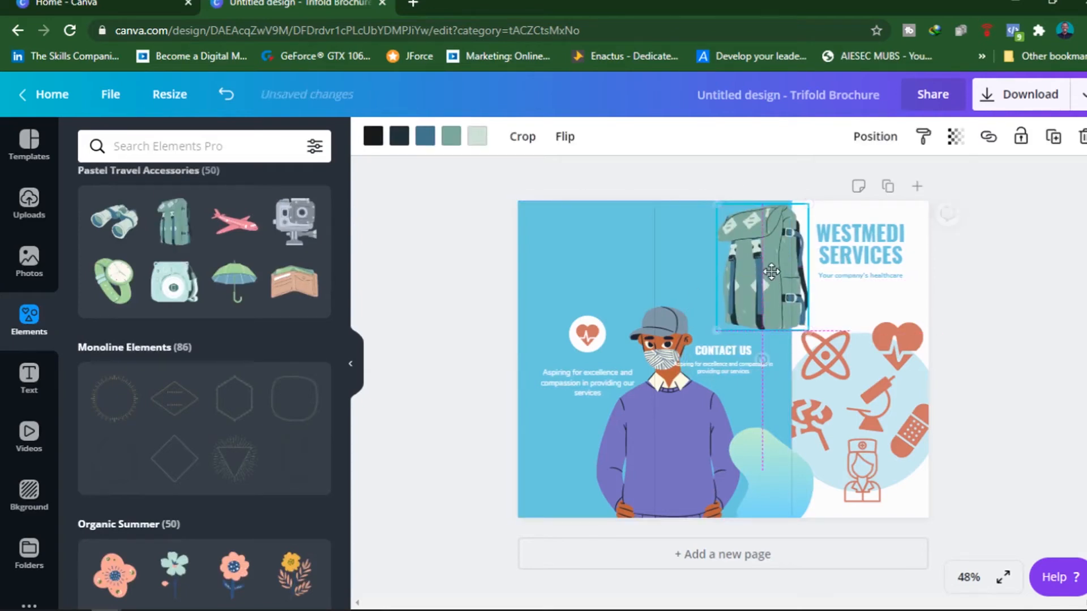
left_click(411, 184)
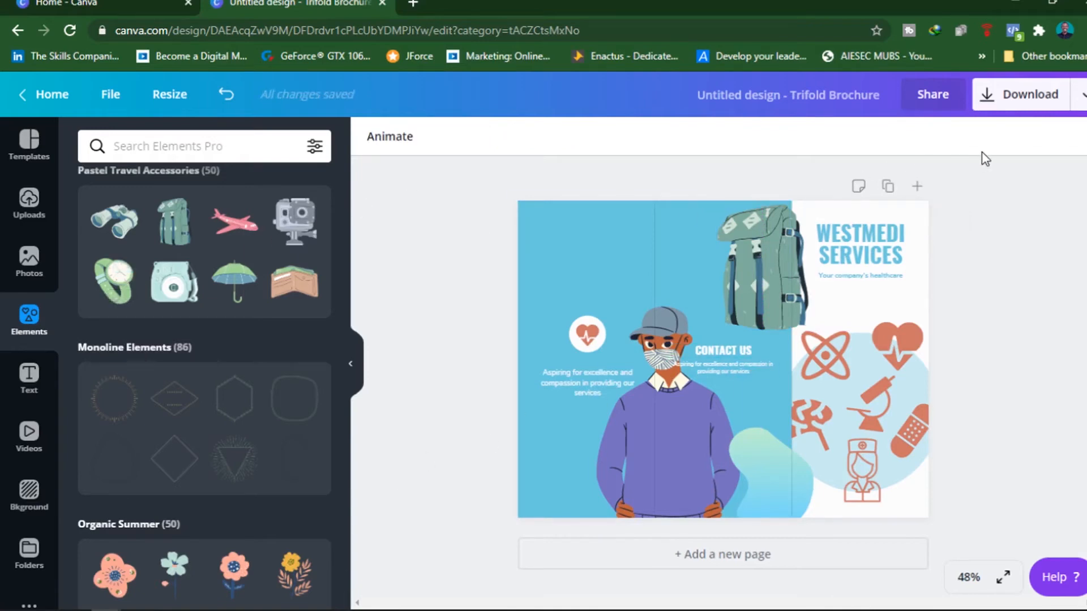
- Delete the orange medical icons over the pale blue circle on the white panel
left_click(871, 403)
left_click(910, 431)
left_click(1082, 136)
left_click(872, 403)
left_click(1082, 136)
left_click(897, 346)
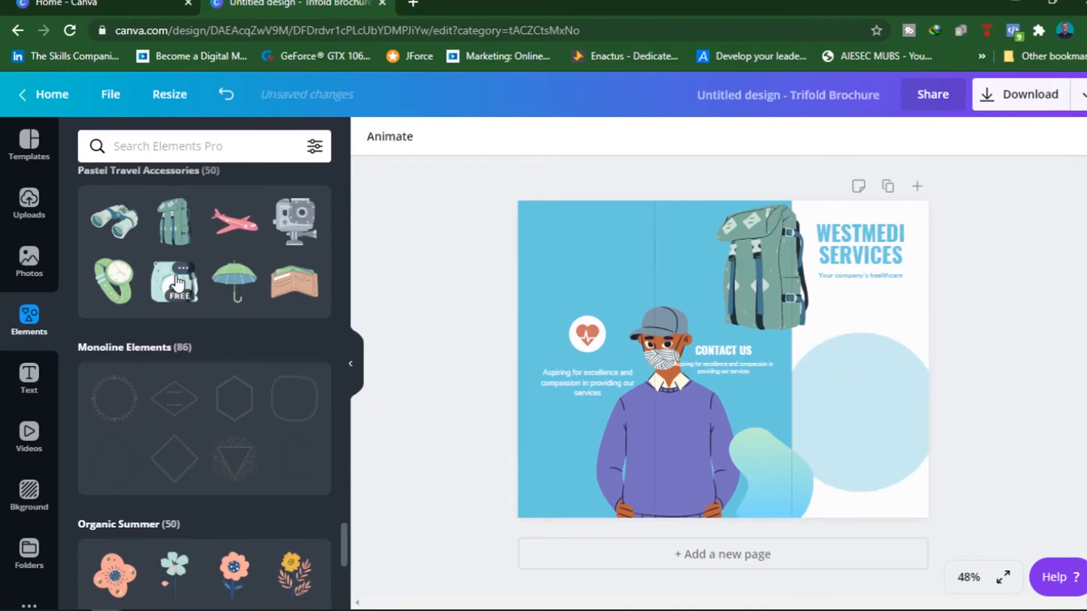
- Add the mint instant camera illustration to the white panel and remove the pale blue circle behind it
left_click_drag(173, 278, 817, 365)
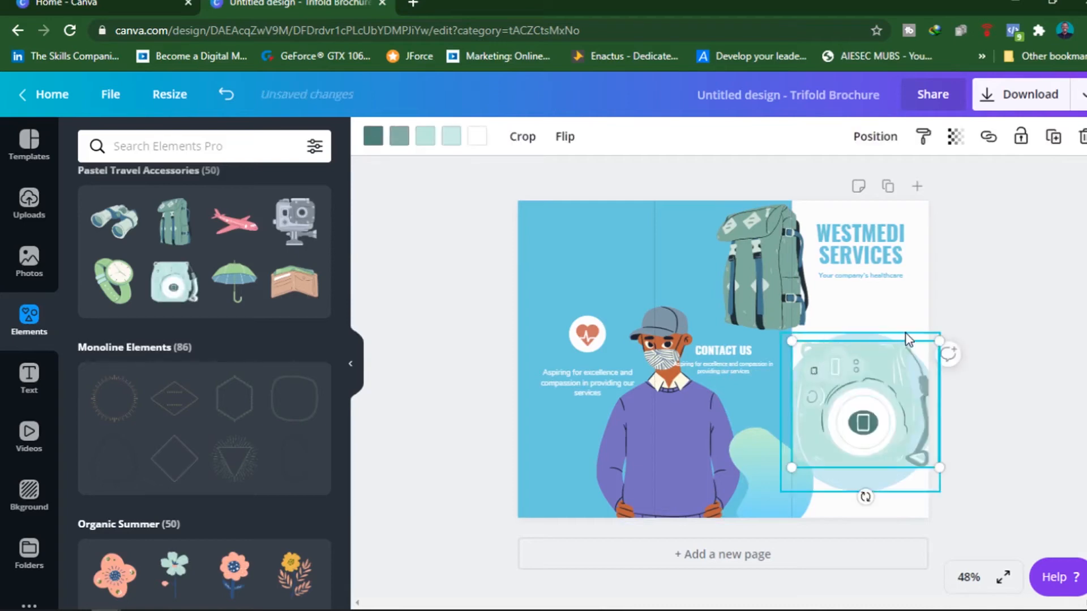
left_click(858, 334)
left_click_drag(883, 380, 881, 370)
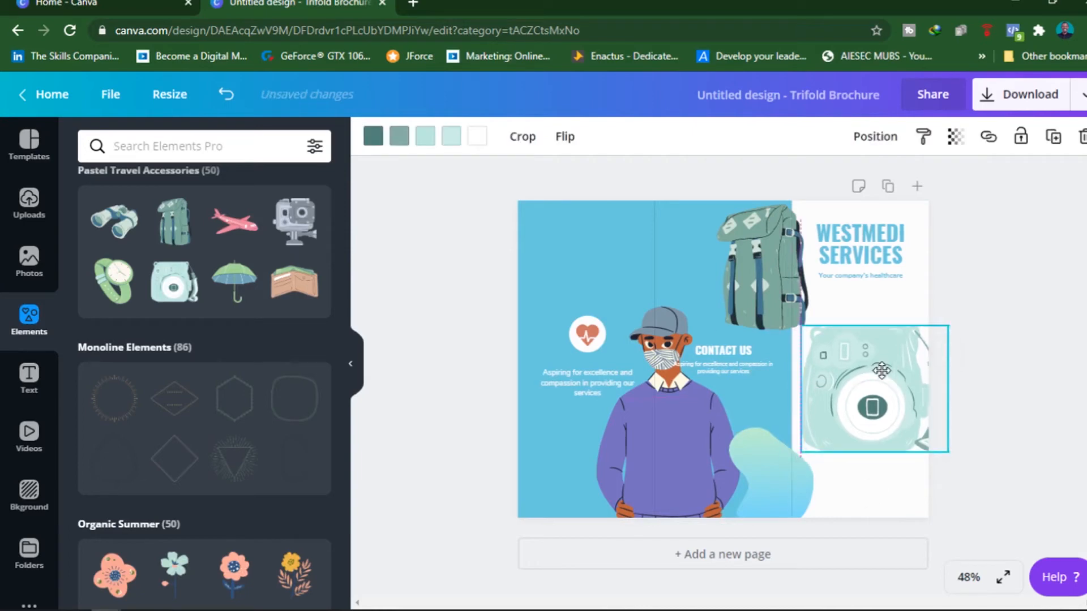
- Shrink the instant camera to fit inside the white panel and position it below the WESTMEDI SERVICES title
left_click_drag(947, 322, 904, 343)
left_click(902, 340)
left_click(897, 379)
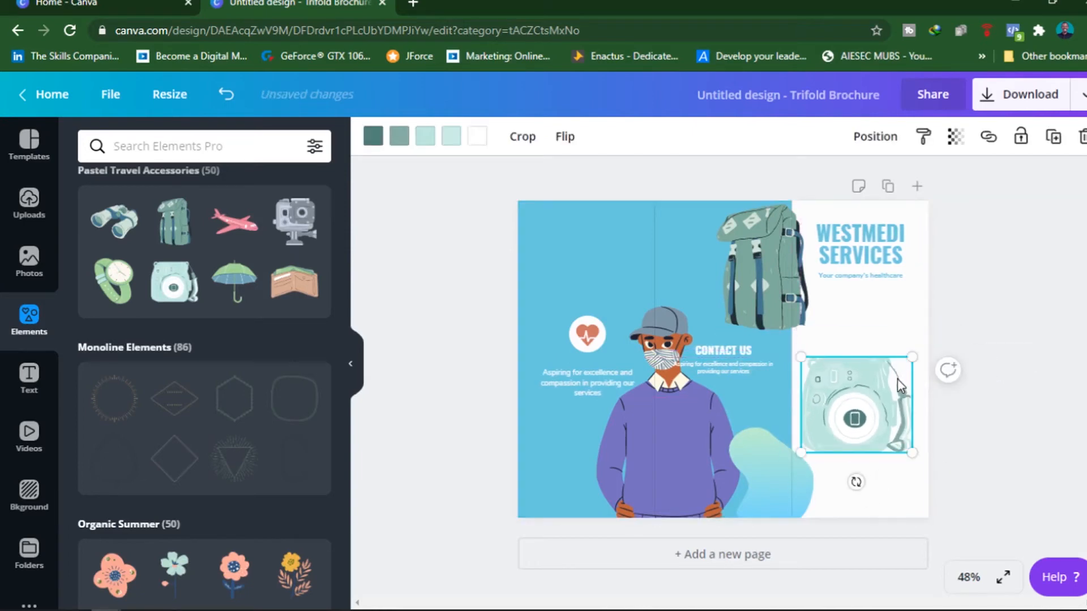
left_click(1009, 401)
mouse_move(852, 431)
left_mouse_down()
mouse_move(853, 404)
mouse_move(857, 433)
left_mouse_up()
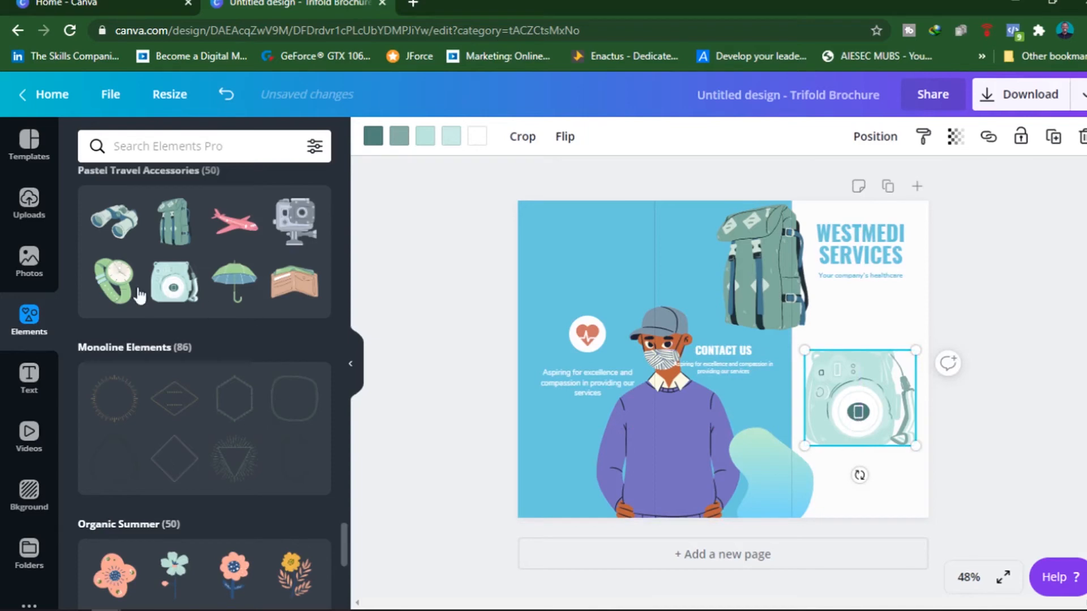
- Add the green wristwatch illustration and scale it down into the white panel's lower corner, beside the gradient blob
left_click_drag(120, 290, 900, 526)
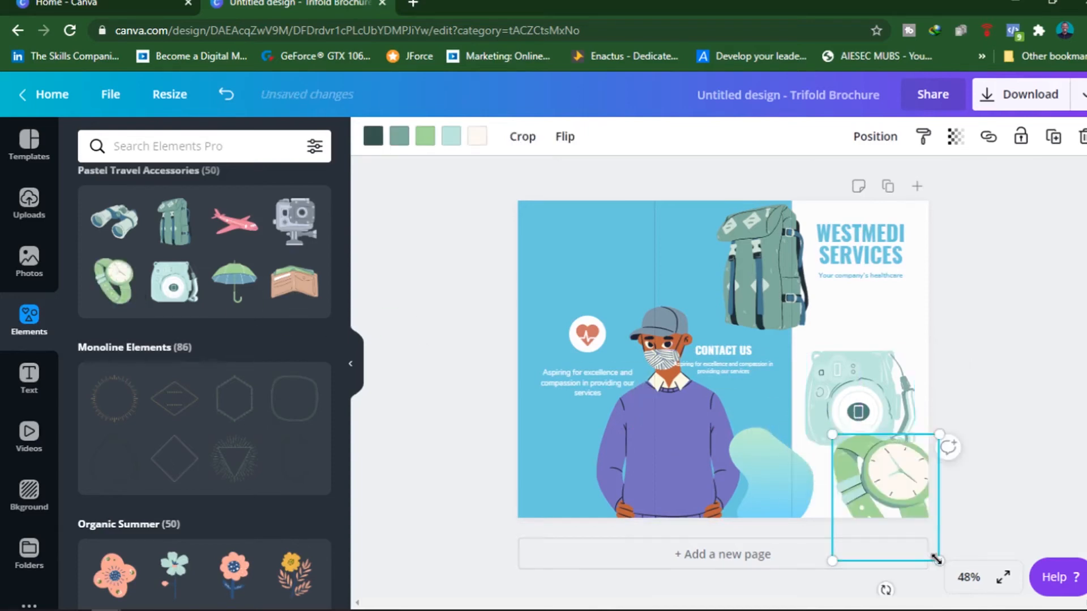
left_click_drag(937, 561, 884, 508)
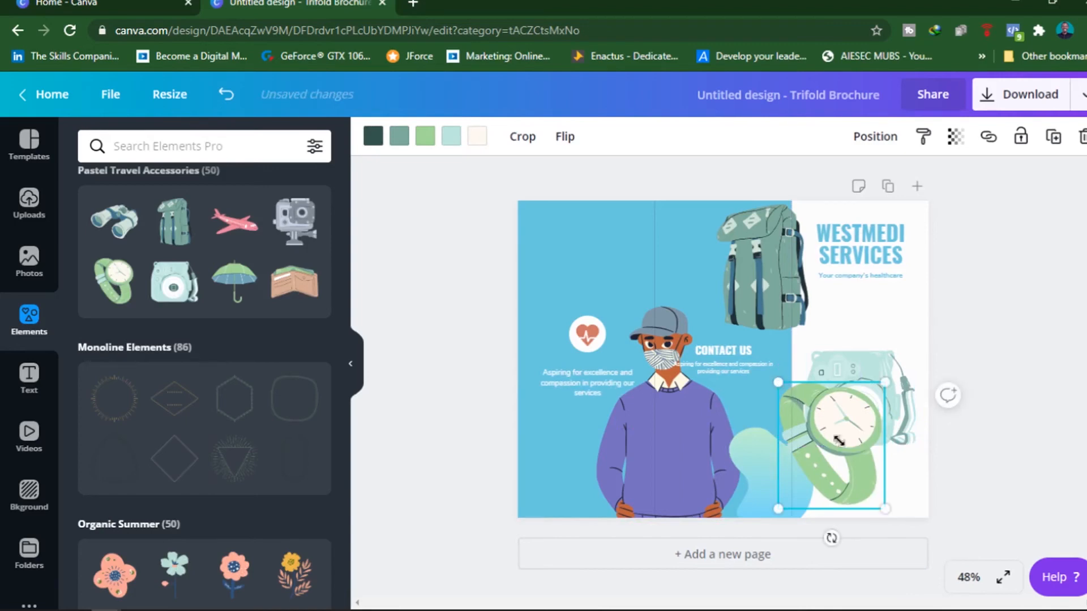
left_click_drag(839, 441, 821, 484)
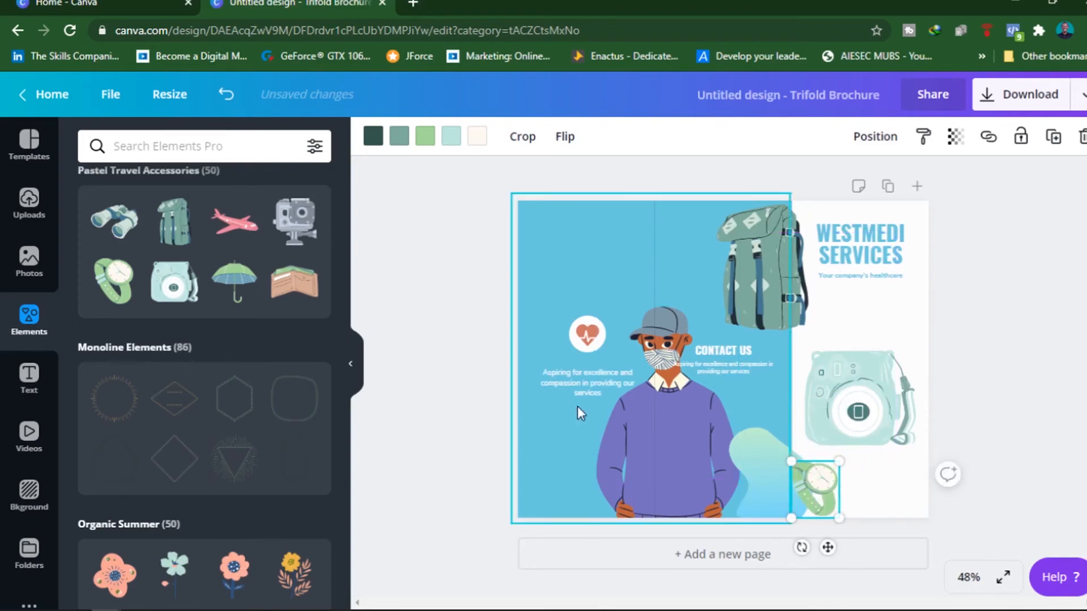
- Replace the heart icon in the white circle with the grey action camera and add the pink airplane above it, across the blue panels
left_click(587, 339)
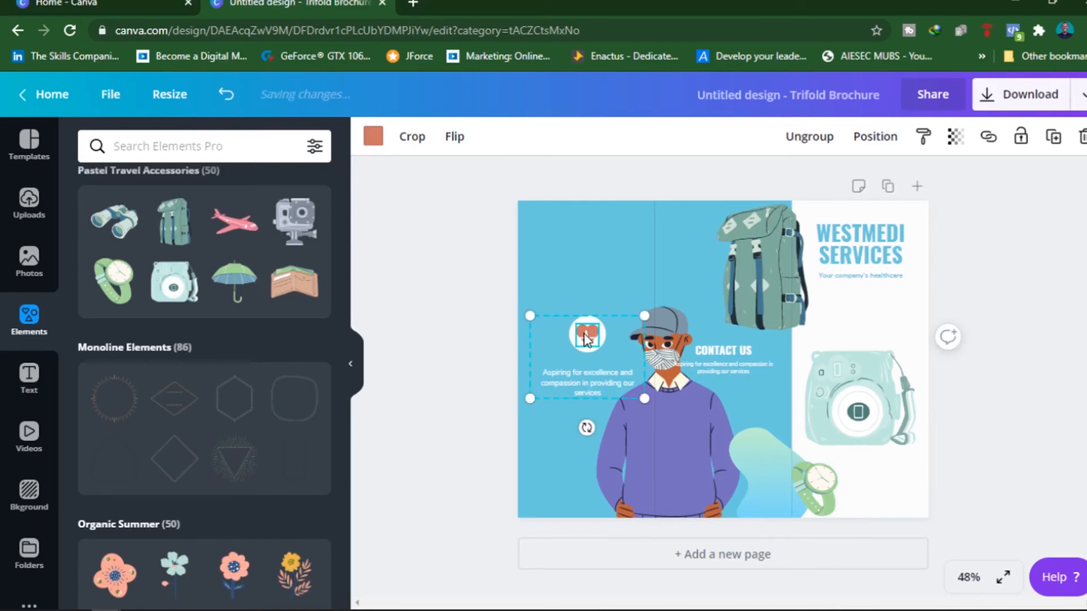
key("Delete")
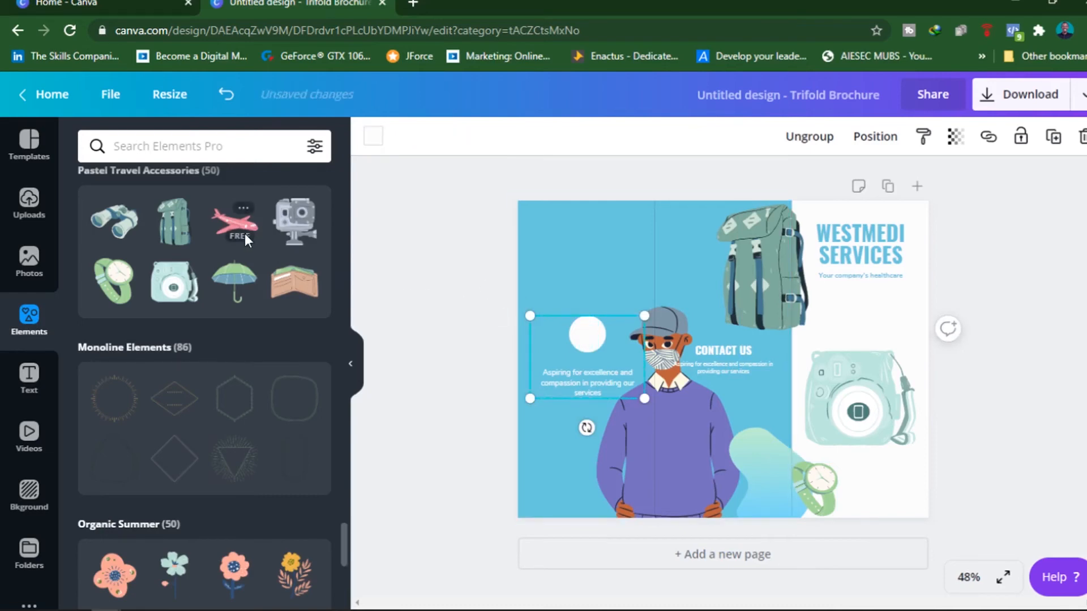
left_click_drag(295, 222, 570, 357)
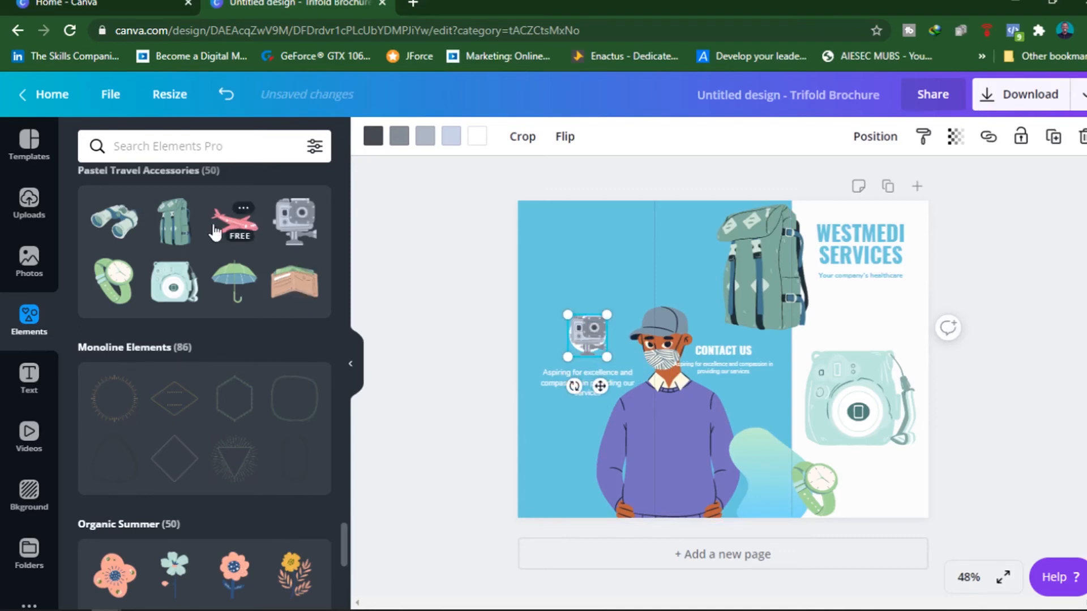
left_click_drag(216, 230, 584, 252)
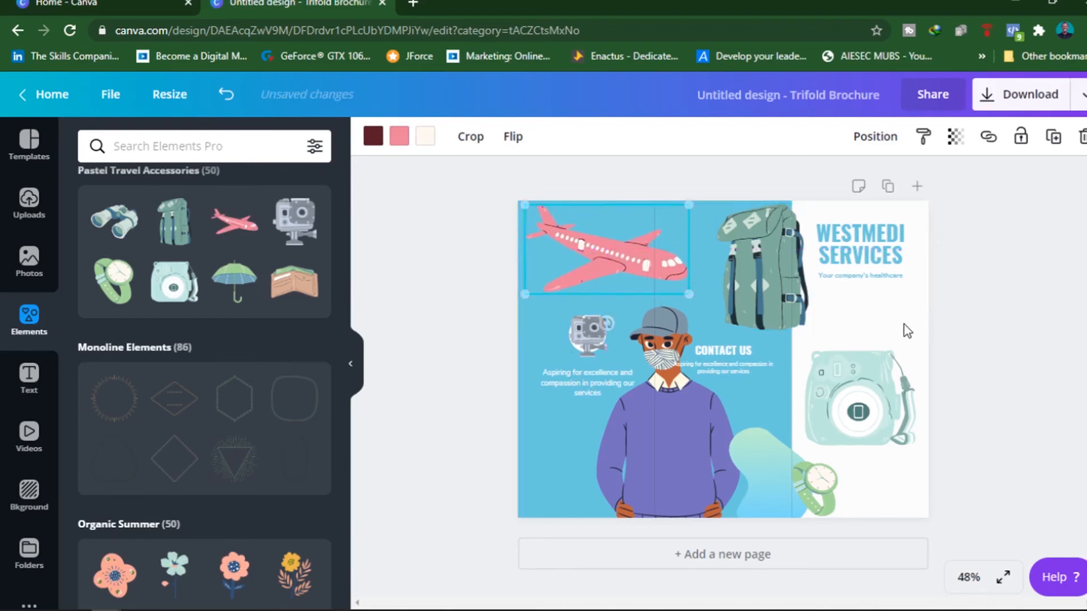
left_click(1003, 335)
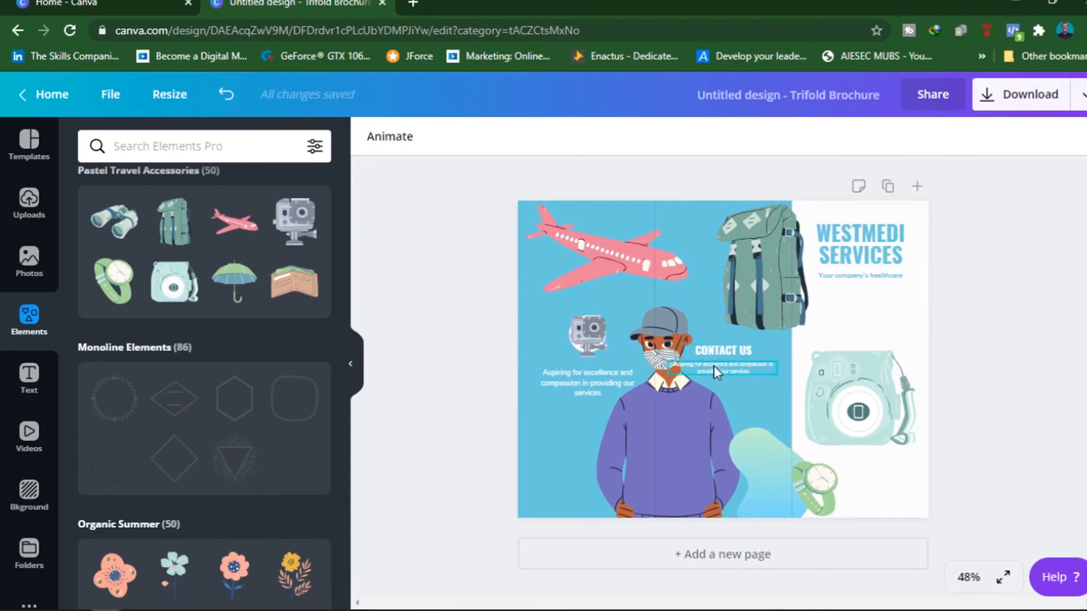
- Nudge the masked man illustration slightly left, away from the CONTACT US text
left_click(680, 409)
key("Left")
key("Left")
key("Left")
key("Left")
key("Left")
key("Left")
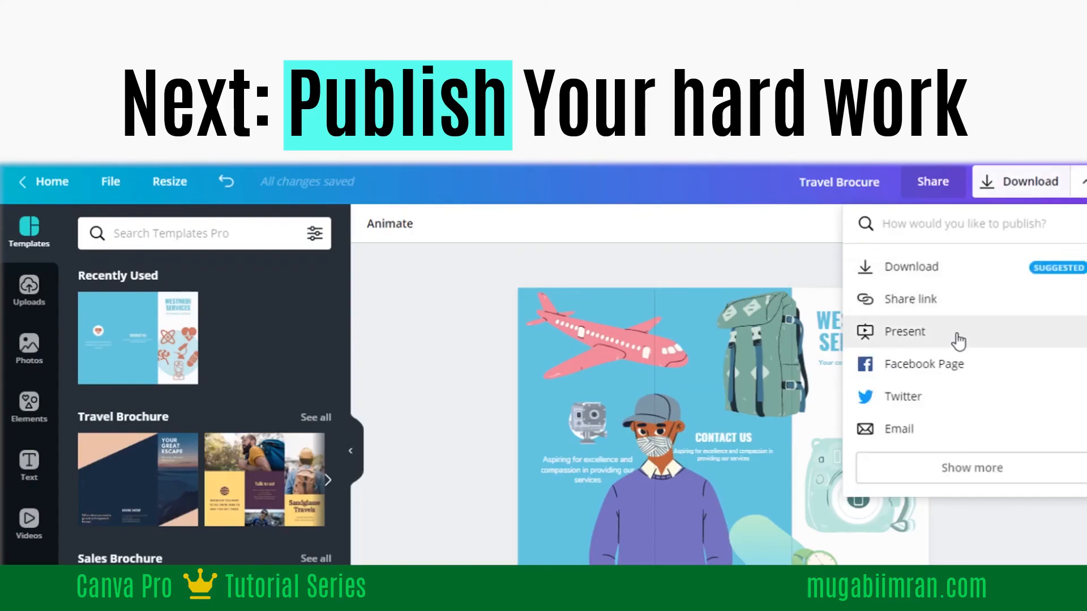
- Look through the full list of publishing and sharing destinations for the brochure
left_click(970, 470)
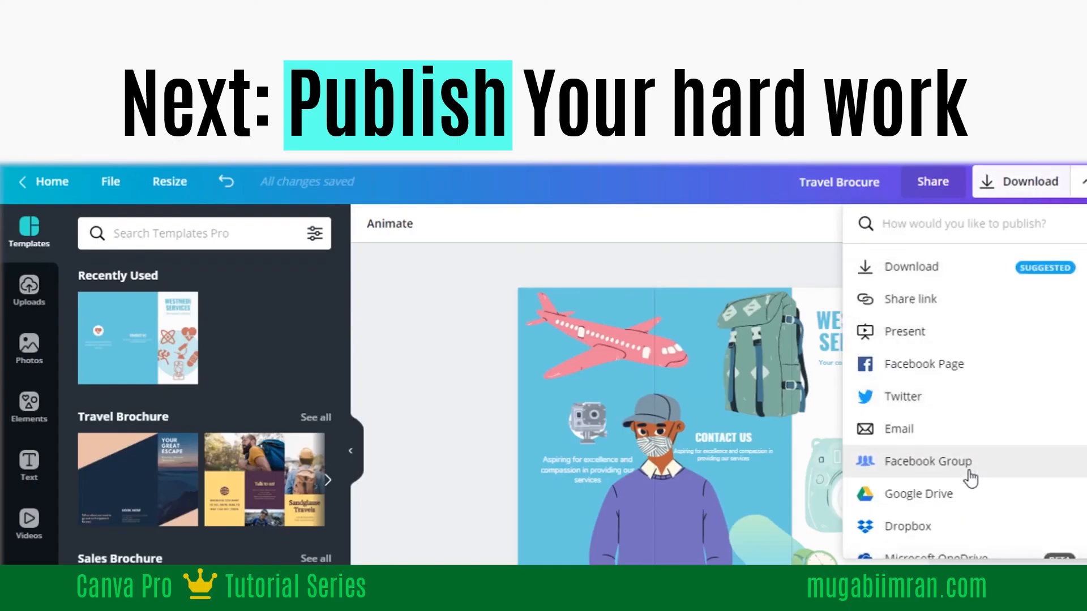
scroll(980, 427, "down", 10)
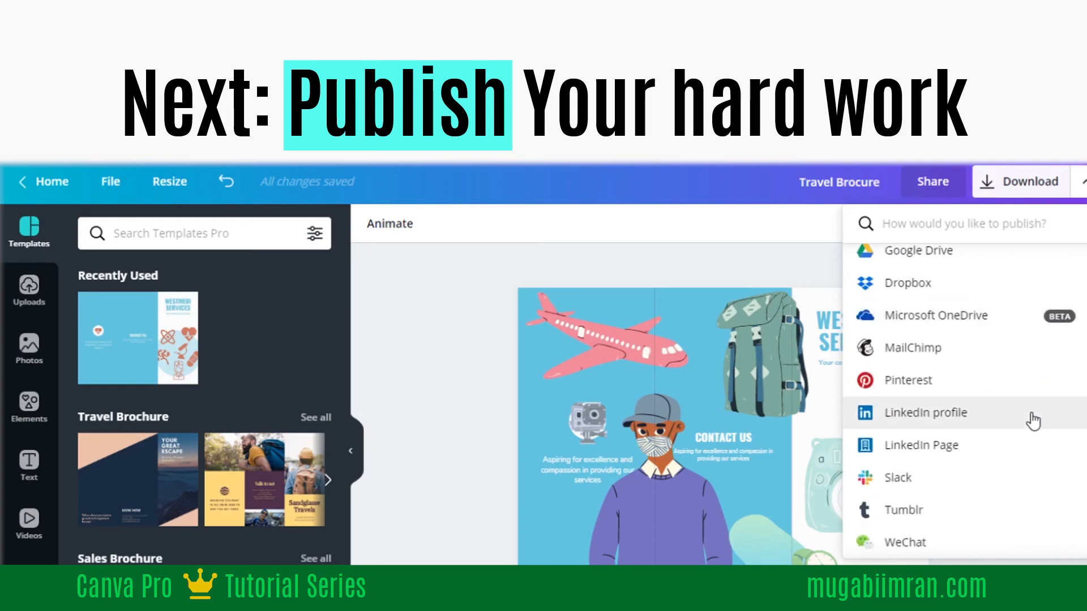
scroll(1006, 340, "down", 5)
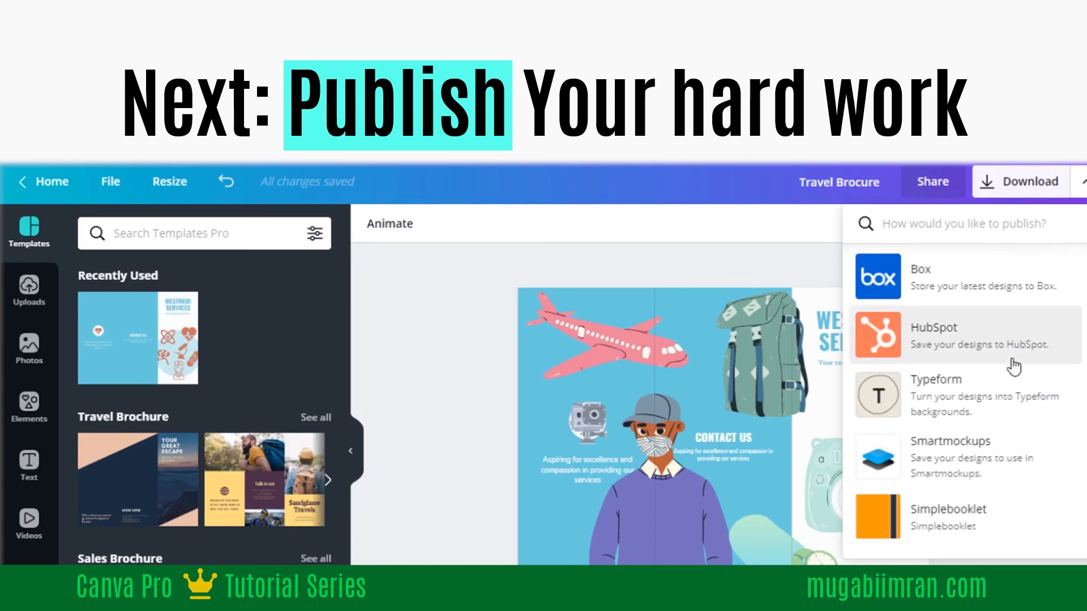
scroll(1016, 297, "up", 6)
scroll(1021, 486, "up", 8)
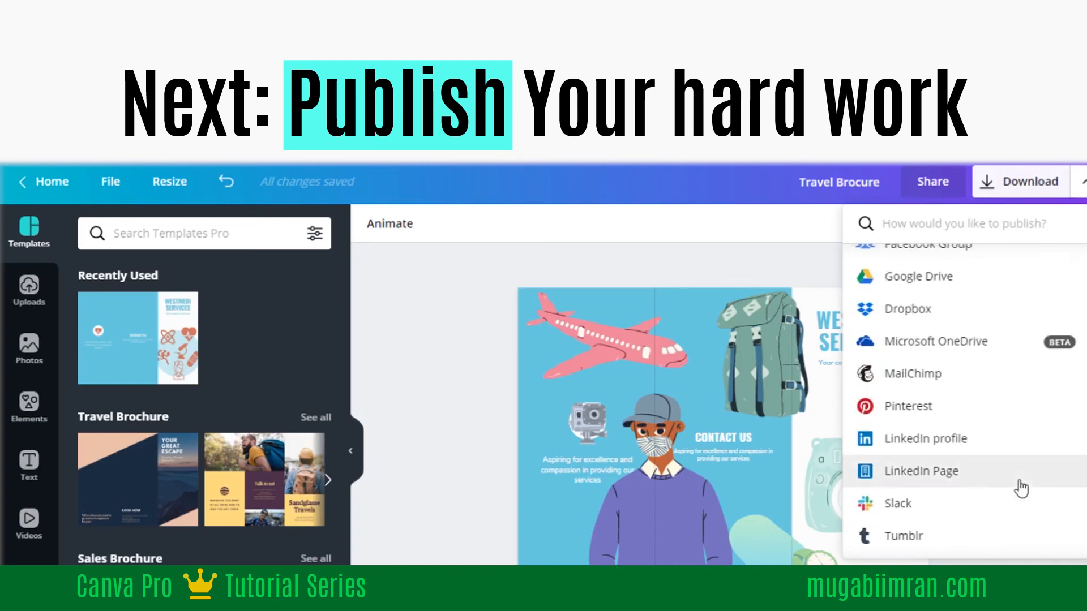
- Open the Present publishing option and check its presentation types
left_click(1035, 336)
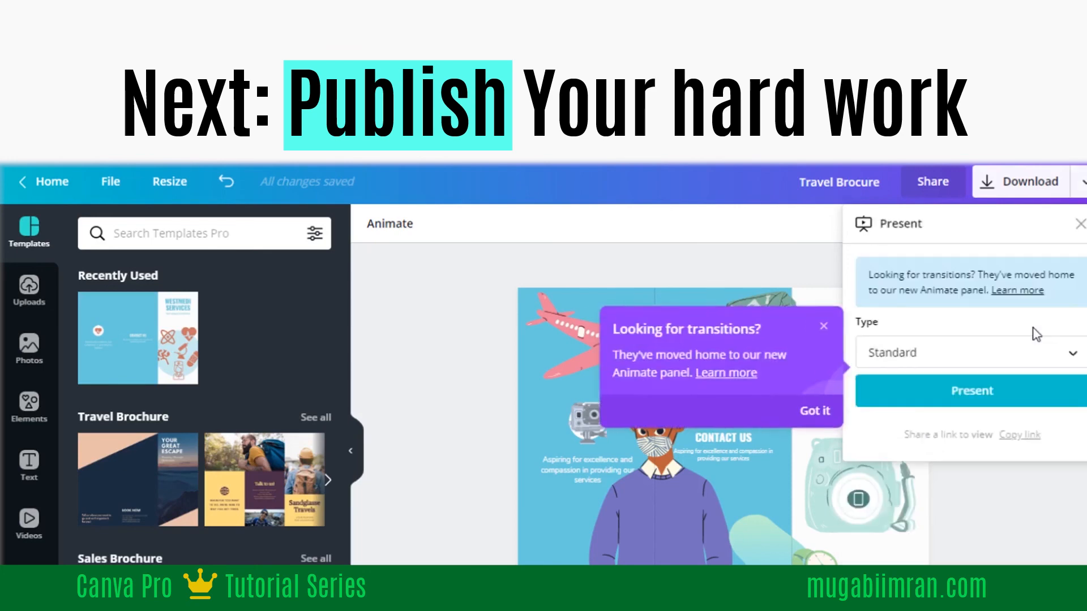
left_click(1035, 352)
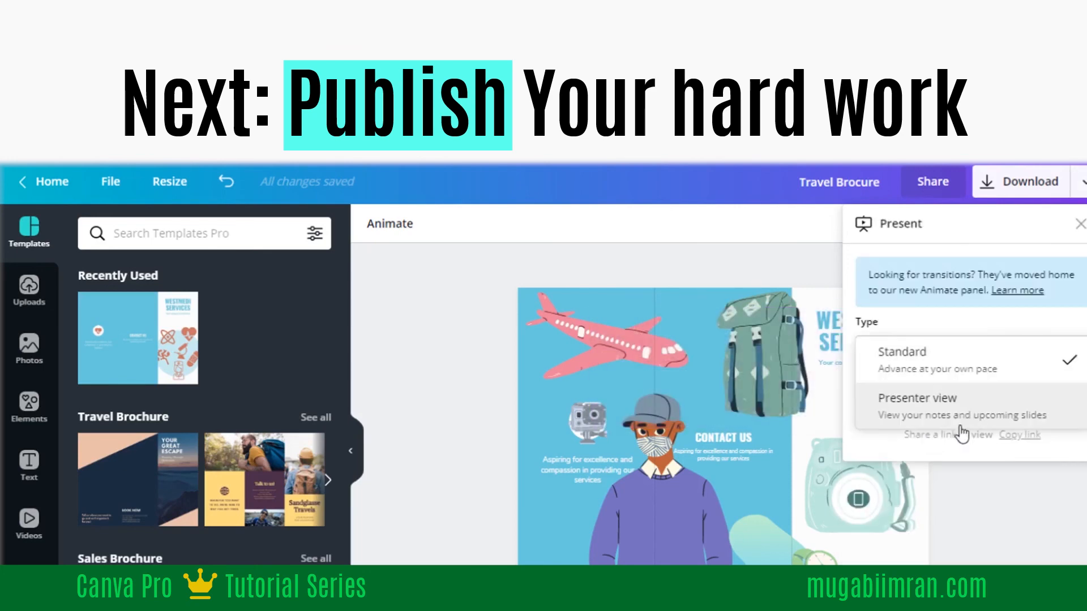
left_click(893, 431)
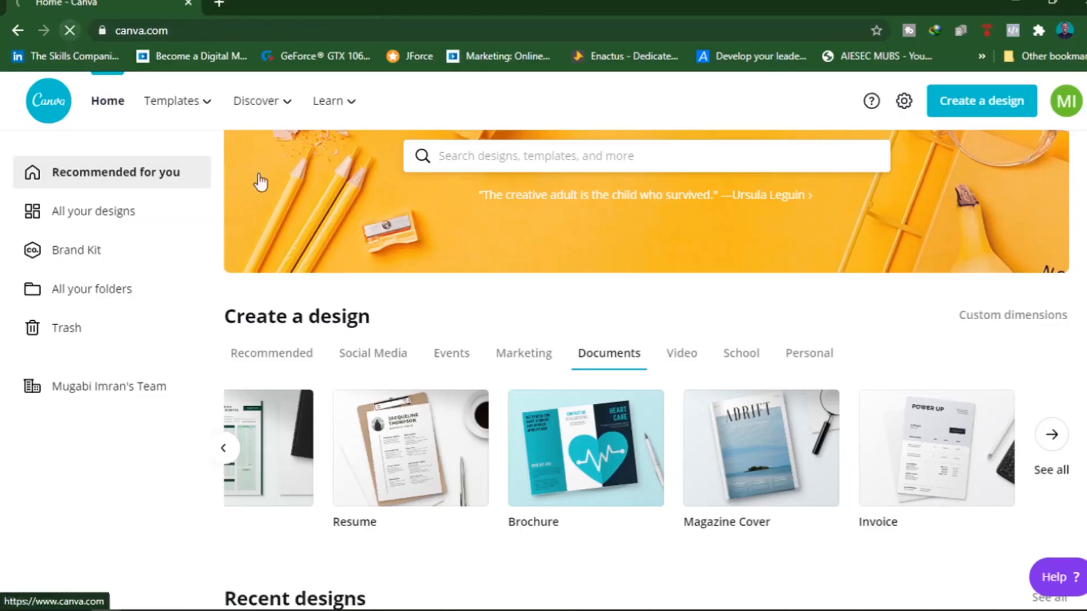